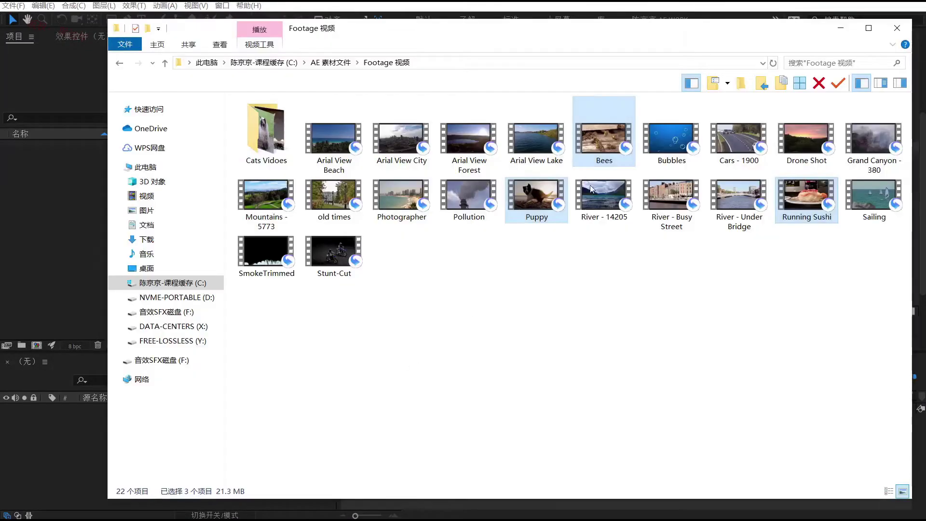
- Drag the Bees, Puppy and Running Sushi clips from Explorer into the Project panel
{"action": "left_click_drag", "start_coordinate": [601, 146], "coordinate": [56, 259]}
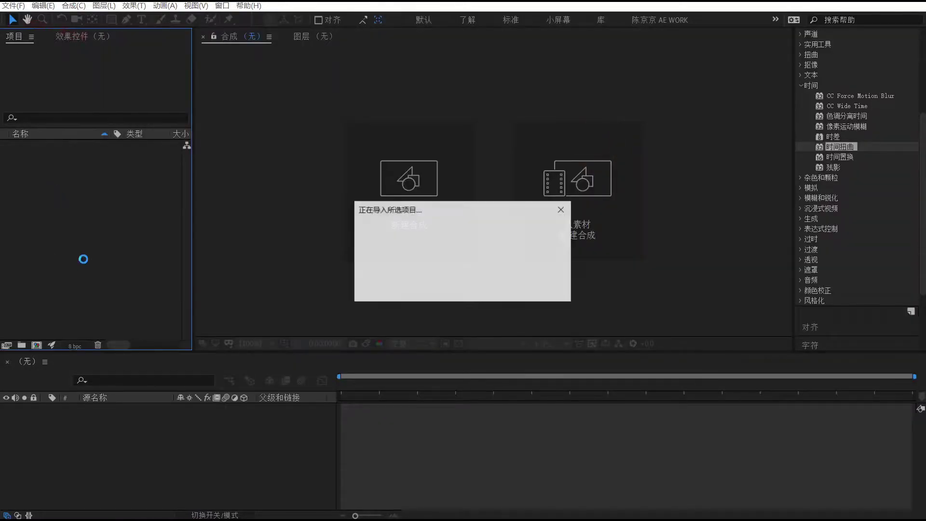
- Create a Puppy composition from Puppy.mp4 and scrub its footage to about 3:24 and back
{"action": "left_click_drag", "start_coordinate": [33, 158], "coordinate": [36, 346]}
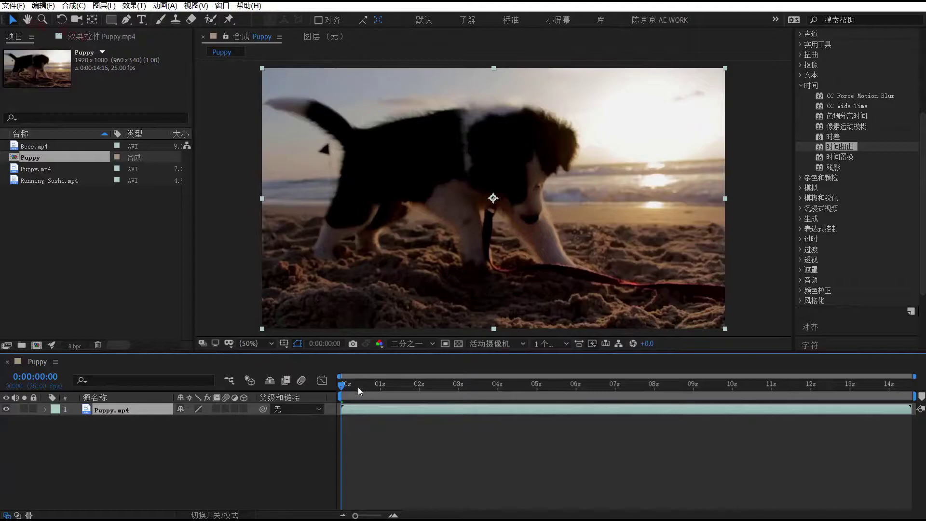
{"action": "mouse_move", "coordinate": [358, 386]}
{"action": "left_mouse_down"}
{"action": "mouse_move", "coordinate": [783, 404]}
{"action": "mouse_move", "coordinate": [314, 415]}
{"action": "left_mouse_up"}
{"action": "left_click_drag", "start_coordinate": [363, 384], "coordinate": [496, 392]}
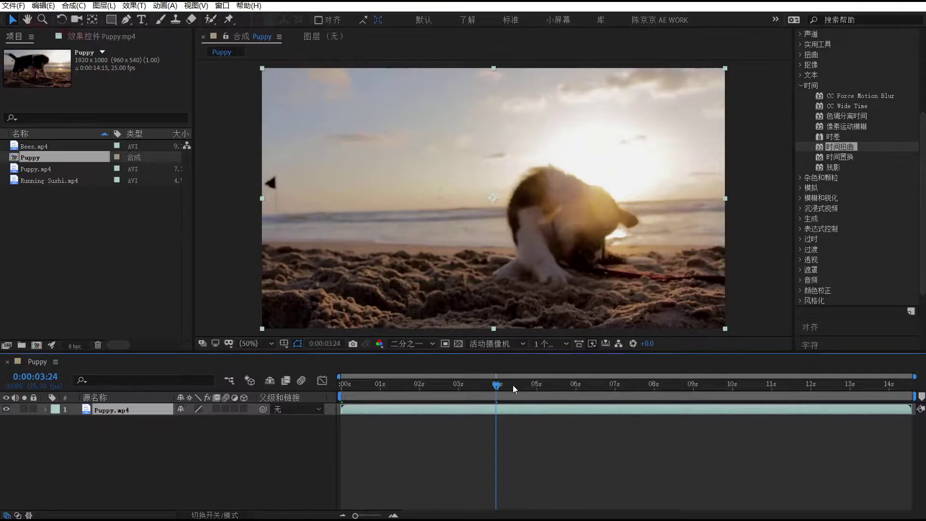
{"action": "mouse_move", "coordinate": [513, 385]}
{"action": "left_mouse_down"}
{"action": "mouse_move", "coordinate": [311, 383]}
{"action": "mouse_move", "coordinate": [462, 386]}
{"action": "left_mouse_up"}
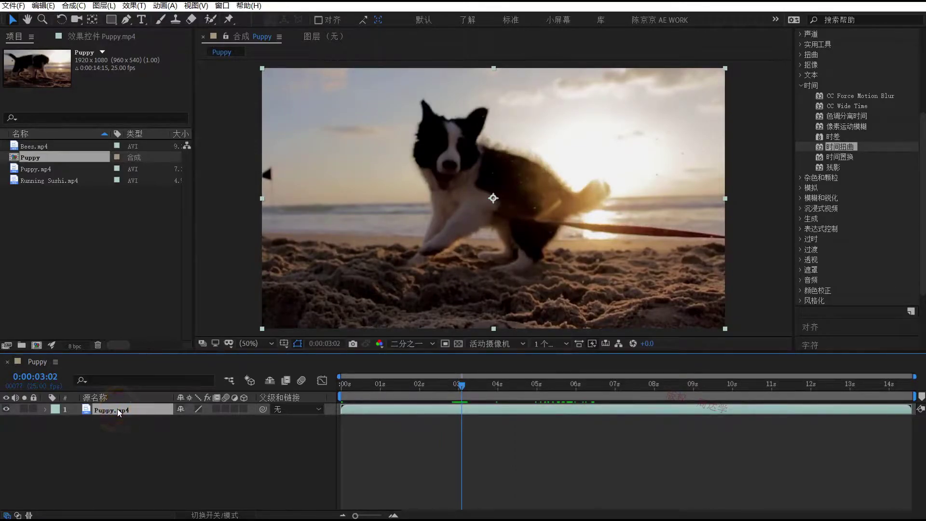
- Duplicate the Puppy.mp4 layer and select the top copy
{"action": "key", "text": "ctrl+d"}
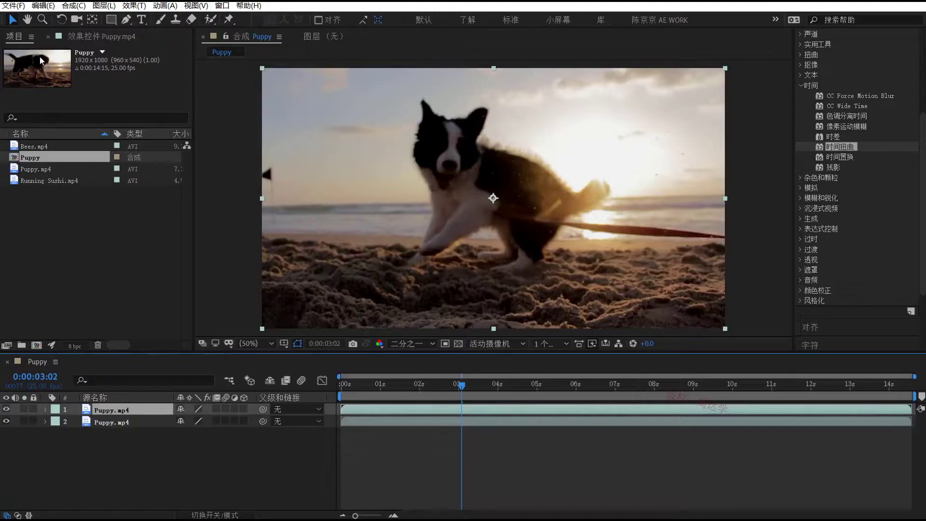
{"action": "left_click", "coordinate": [41, 6]}
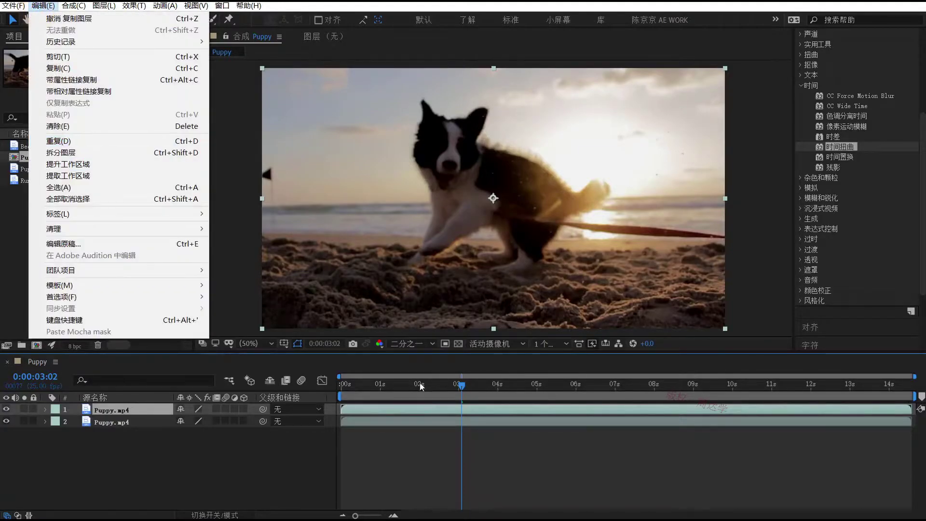
{"action": "left_click", "coordinate": [206, 470]}
{"action": "left_click", "coordinate": [111, 410]}
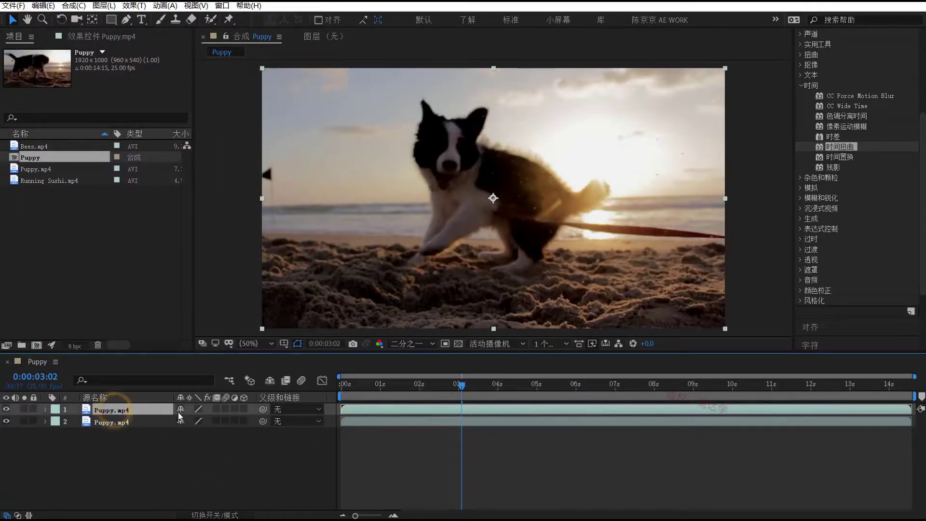
- Apply Time > Freeze Frame to the top Puppy layer at 3:02
{"action": "right_click", "coordinate": [127, 407]}
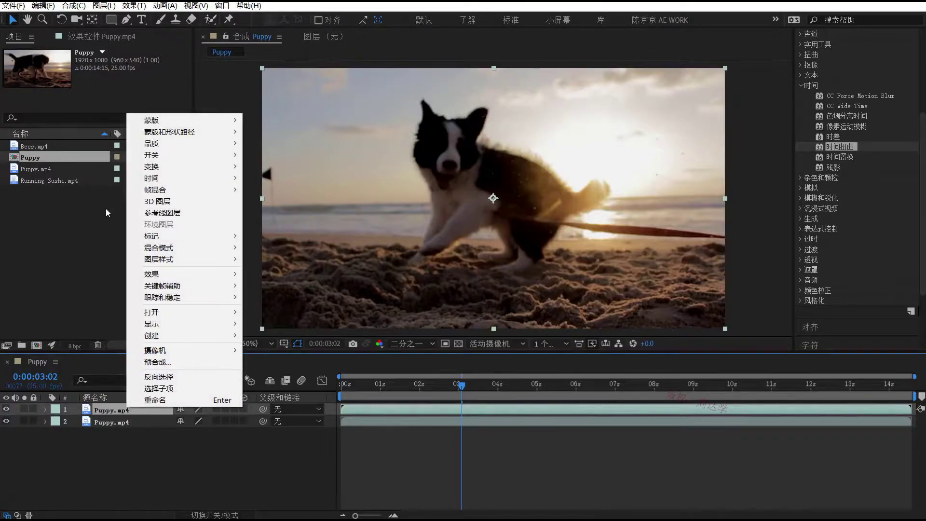
{"action": "mouse_move", "coordinate": [227, 178]}
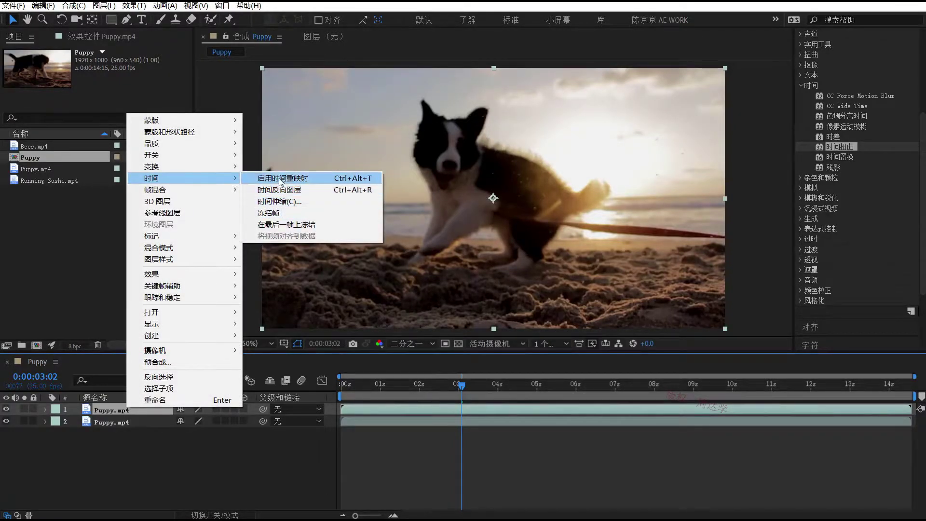
{"action": "left_click", "coordinate": [270, 214]}
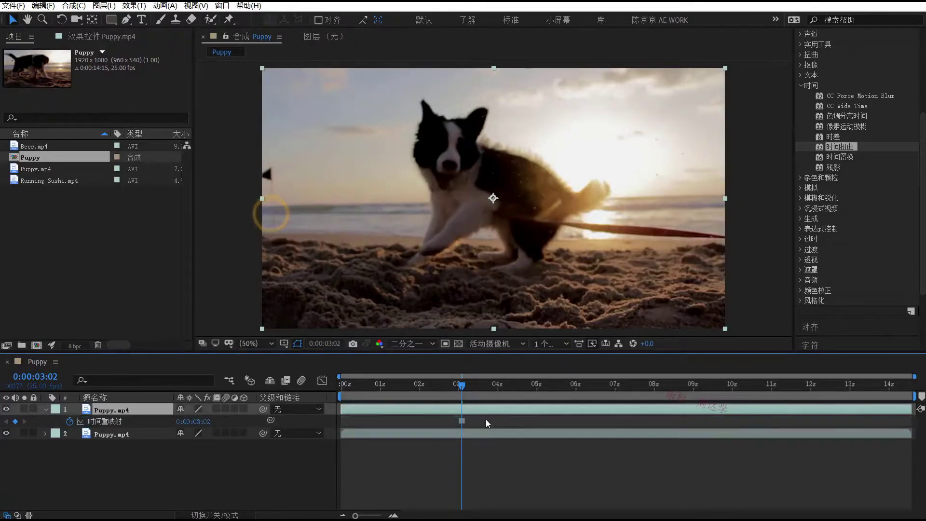
- Trim the frozen Puppy copy so it starts at 3:02
{"action": "left_click", "coordinate": [462, 421]}
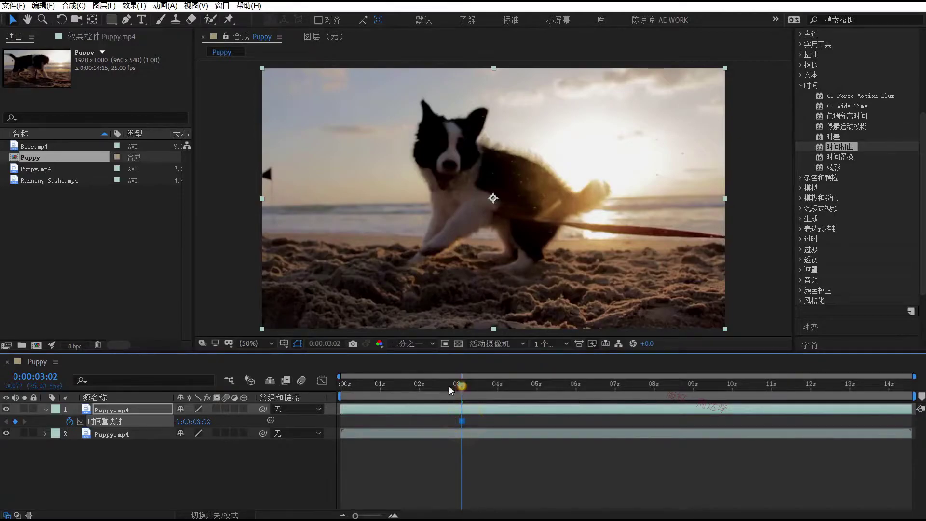
{"action": "mouse_move", "coordinate": [461, 386]}
{"action": "left_mouse_down"}
{"action": "mouse_move", "coordinate": [416, 392]}
{"action": "mouse_move", "coordinate": [463, 386]}
{"action": "left_mouse_up"}
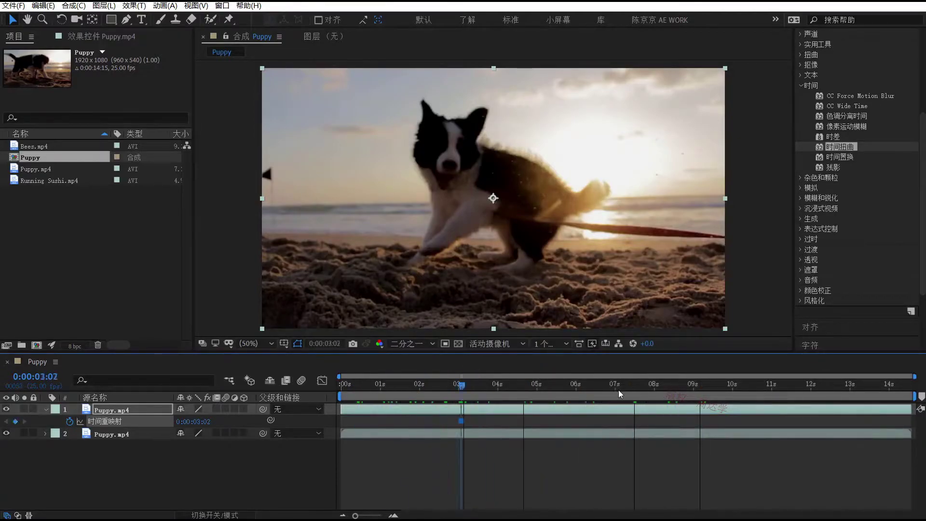
{"action": "left_click", "coordinate": [463, 388]}
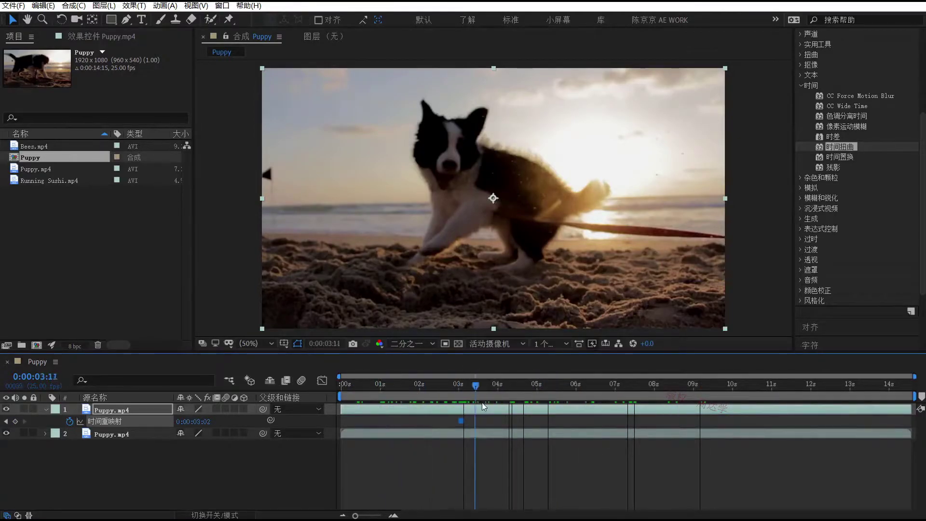
{"action": "left_click_drag", "start_coordinate": [343, 409], "coordinate": [462, 409]}
- Preview the Puppy composition, then delete the frozen top copy
{"action": "left_click", "coordinate": [414, 385]}
{"action": "key", "text": "space"}
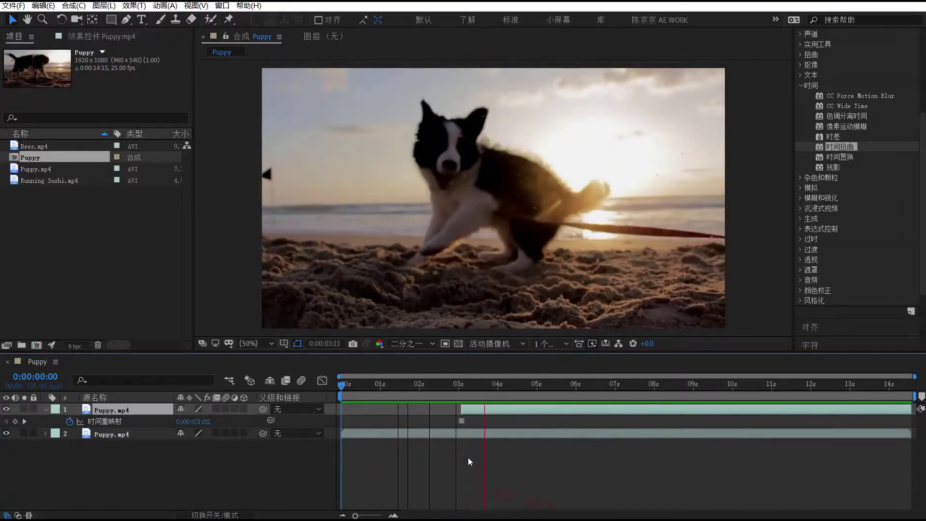
{"action": "left_click", "coordinate": [524, 413]}
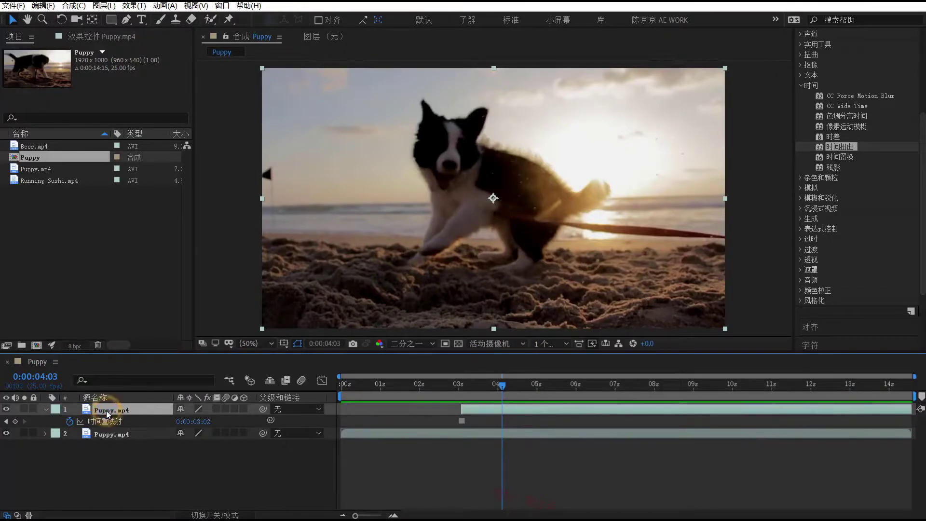
{"action": "key", "text": "Delete"}
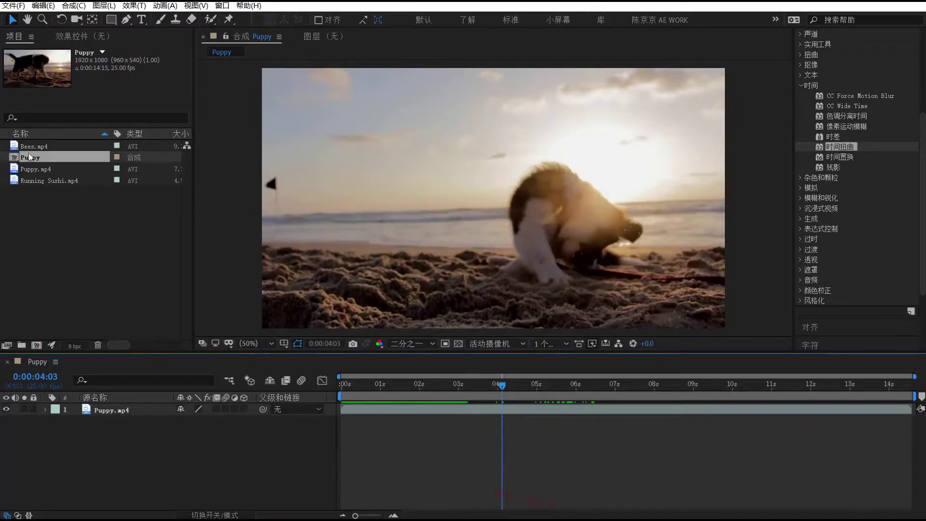
- Create a Bees composition from Bees.mp4 and preview it, stopping near 3 seconds
{"action": "mouse_move", "coordinate": [29, 147]}
{"action": "left_mouse_down"}
{"action": "mouse_move", "coordinate": [53, 345]}
{"action": "mouse_move", "coordinate": [37, 345]}
{"action": "left_mouse_up"}
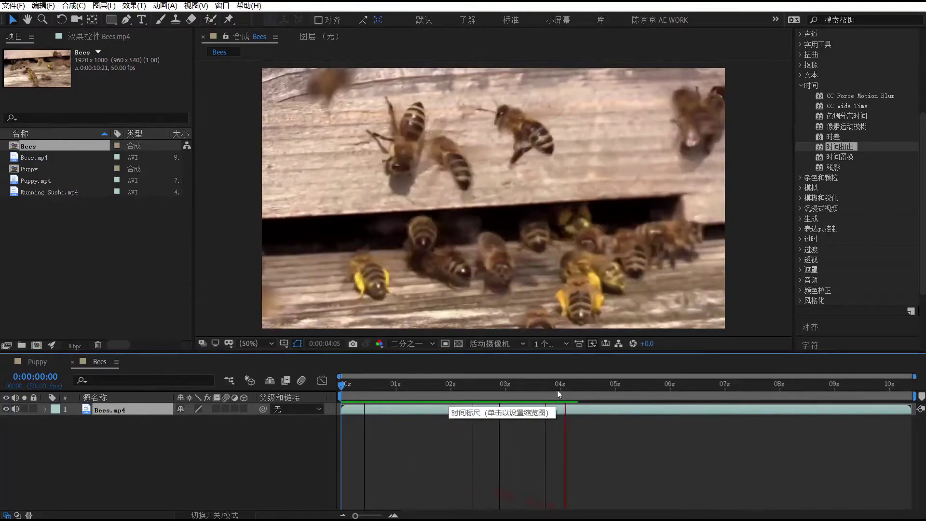
{"action": "mouse_move", "coordinate": [598, 384]}
{"action": "left_mouse_down"}
{"action": "mouse_move", "coordinate": [339, 393]}
{"action": "mouse_move", "coordinate": [507, 392]}
{"action": "left_mouse_up"}
- Open the Time Stretch dialog for the Bees layer, then cancel it
{"action": "right_click", "coordinate": [148, 409]}
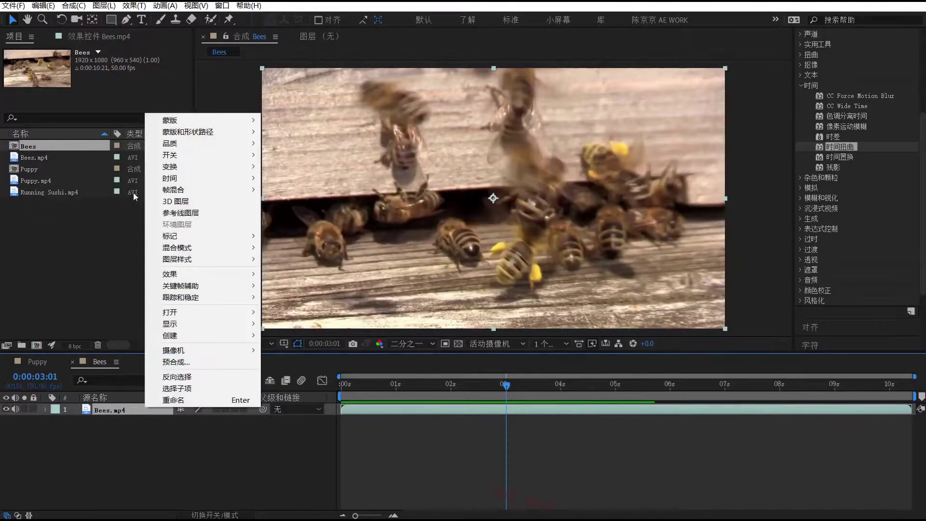
{"action": "mouse_move", "coordinate": [173, 178]}
{"action": "left_click", "coordinate": [299, 201]}
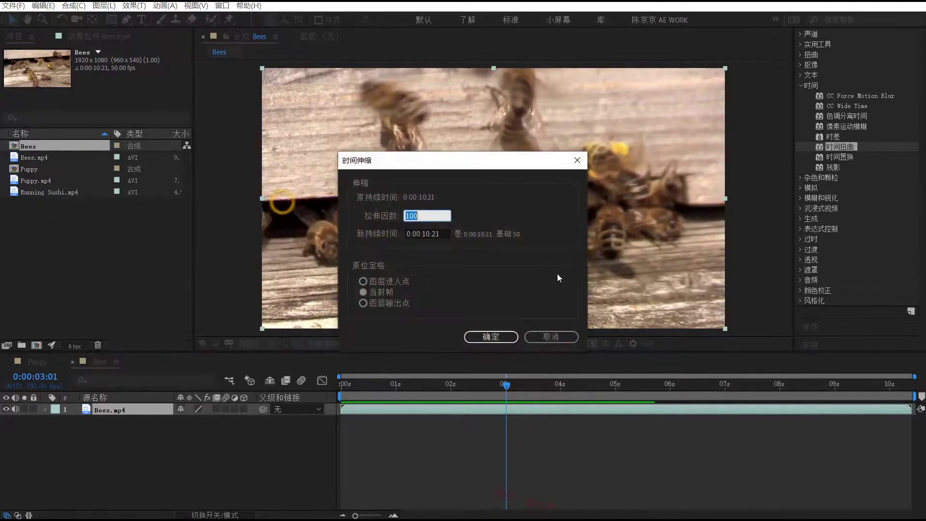
{"action": "left_click_drag", "start_coordinate": [427, 168], "coordinate": [686, 141]}
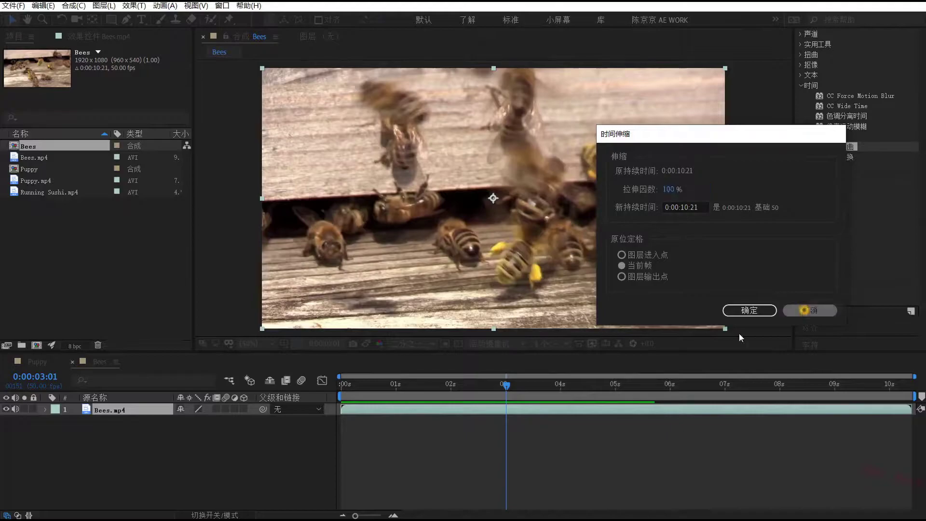
{"action": "left_click", "coordinate": [806, 310]}
- Show the Stretch column, set the Bees stretch factor to 50%, and preview
{"action": "left_click", "coordinate": [29, 515]}
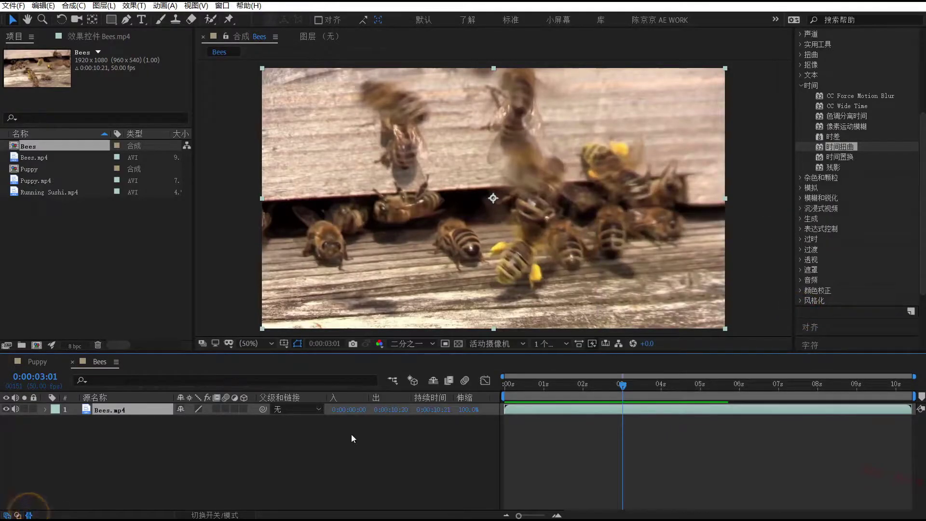
{"action": "left_click", "coordinate": [476, 409]}
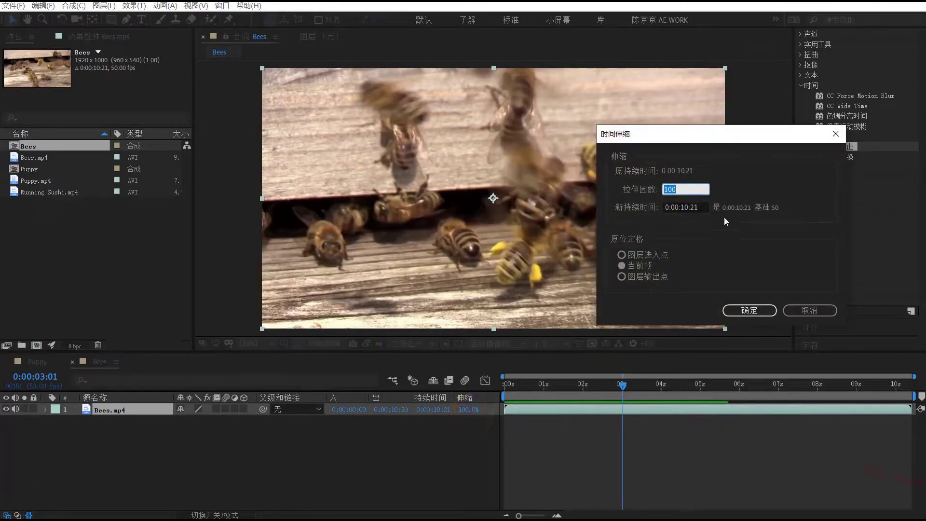
{"action": "type", "text": "50"}
{"action": "left_click", "coordinate": [745, 313]}
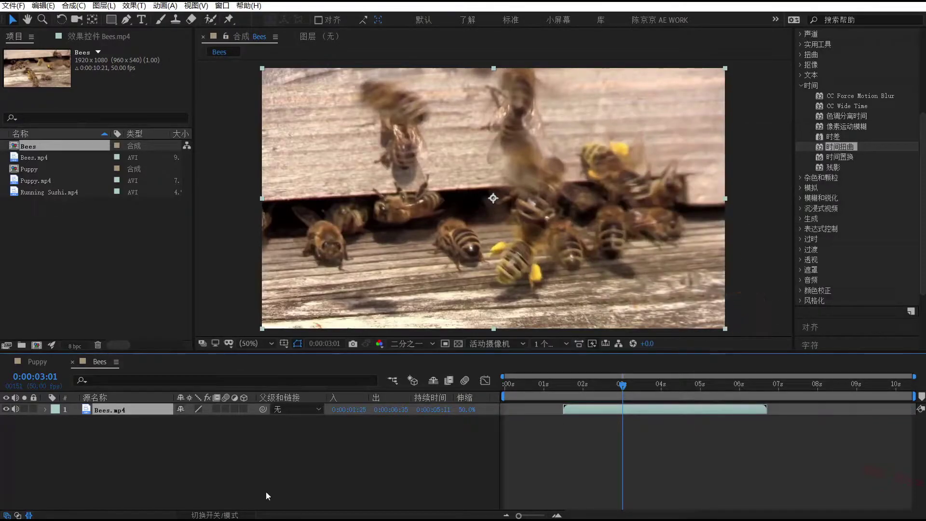
{"action": "left_click", "coordinate": [569, 384]}
{"action": "key", "text": "space"}
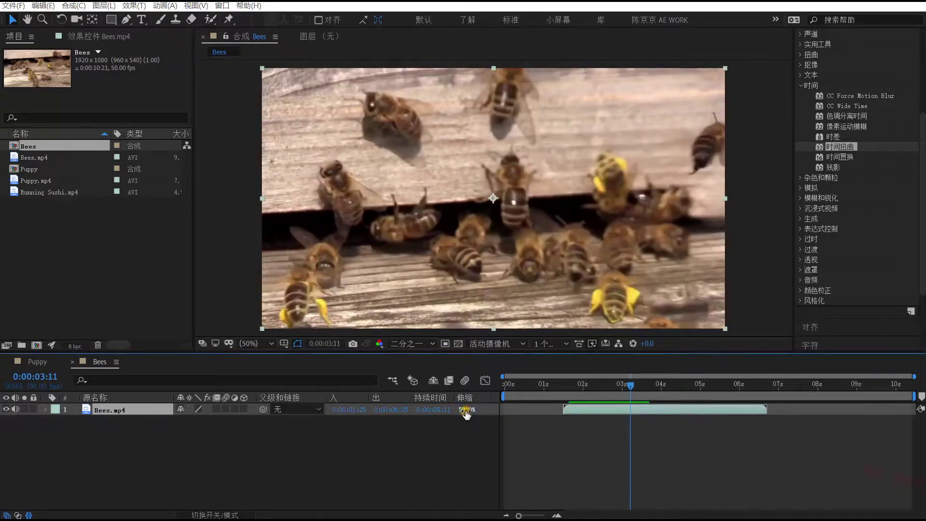
- Change the Bees stretch factor to 200% and preview the slowed-down clip
{"action": "left_click", "coordinate": [466, 410]}
{"action": "type", "text": "200"}
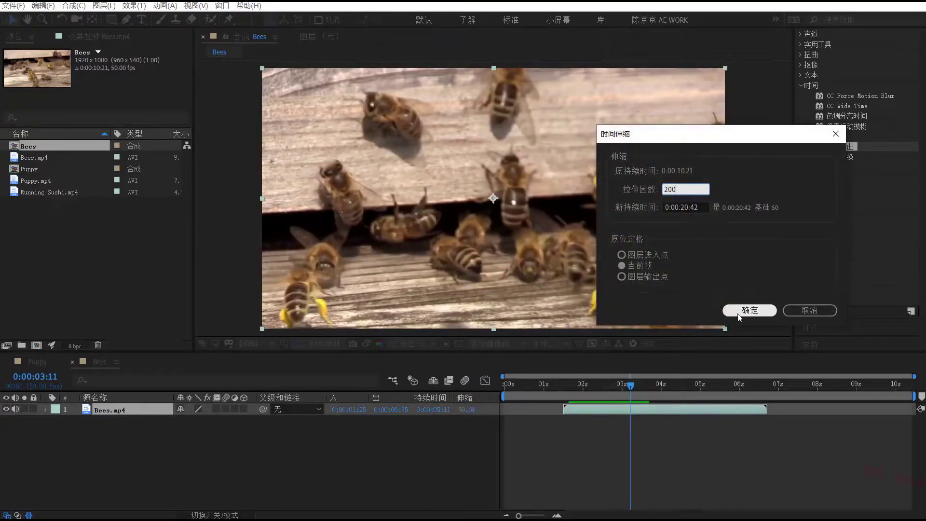
{"action": "left_click", "coordinate": [749, 310]}
{"action": "left_click_drag", "start_coordinate": [543, 385], "coordinate": [518, 385]}
{"action": "key", "text": "space"}
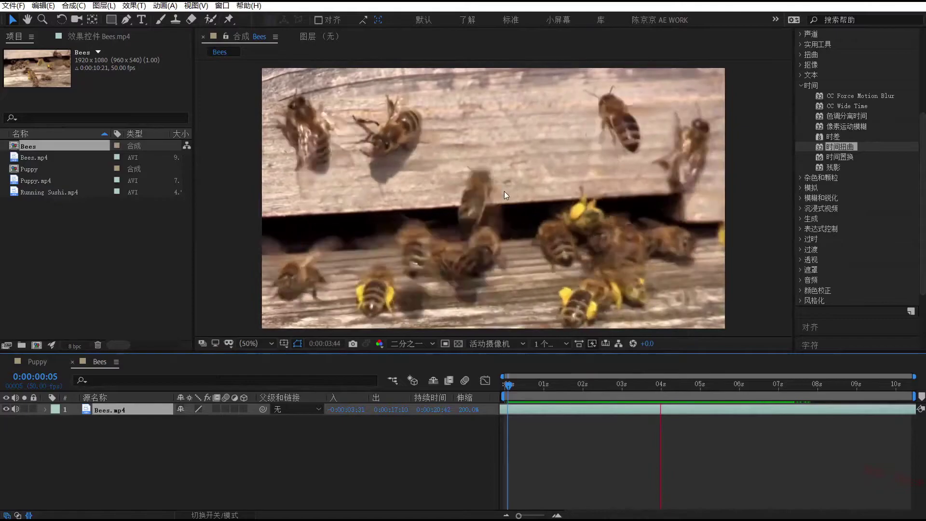
{"action": "key", "text": "space"}
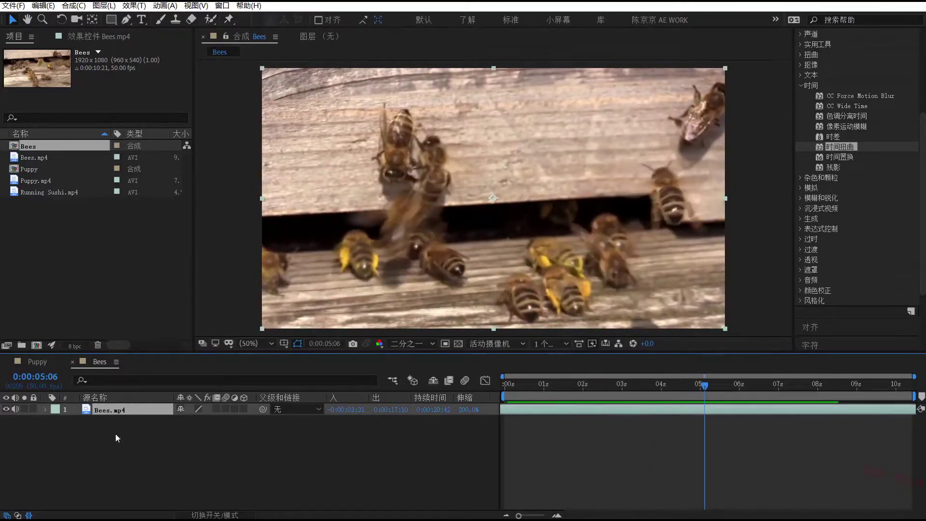
{"action": "left_click", "coordinate": [115, 441]}
{"action": "left_click", "coordinate": [108, 410]}
- Make a Running Sushi composition from Running Sushi.mp4 and preview it from about 3:20
{"action": "left_click", "coordinate": [29, 192]}
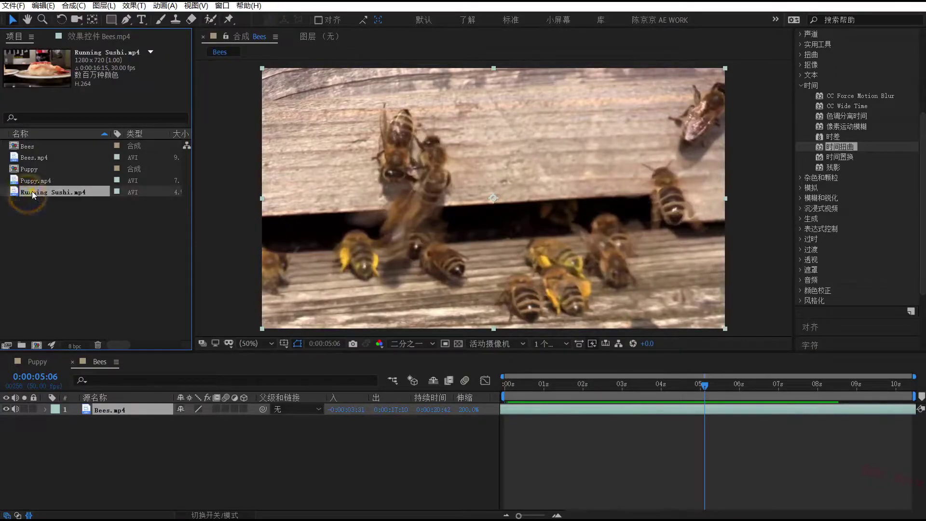
{"action": "left_click_drag", "start_coordinate": [32, 191], "coordinate": [39, 343]}
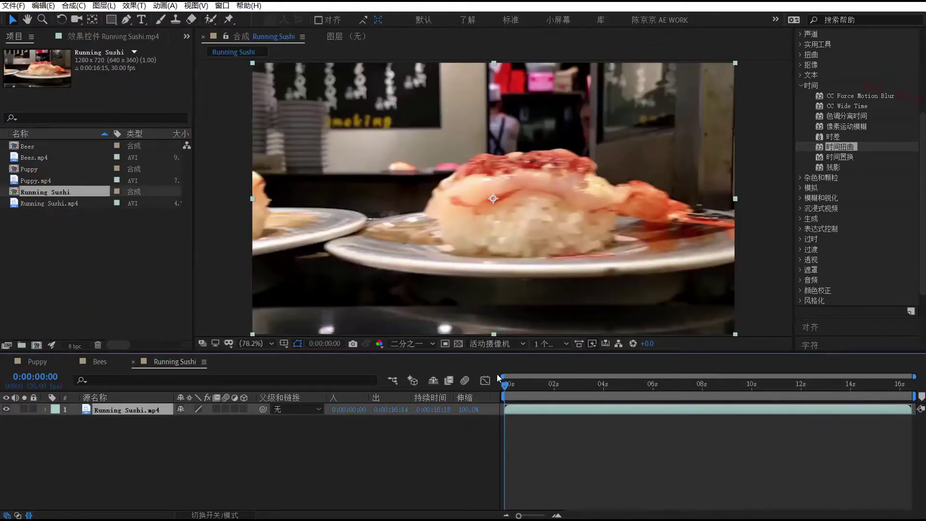
{"action": "left_click", "coordinate": [29, 515]}
{"action": "left_click_drag", "start_coordinate": [344, 390], "coordinate": [468, 385]}
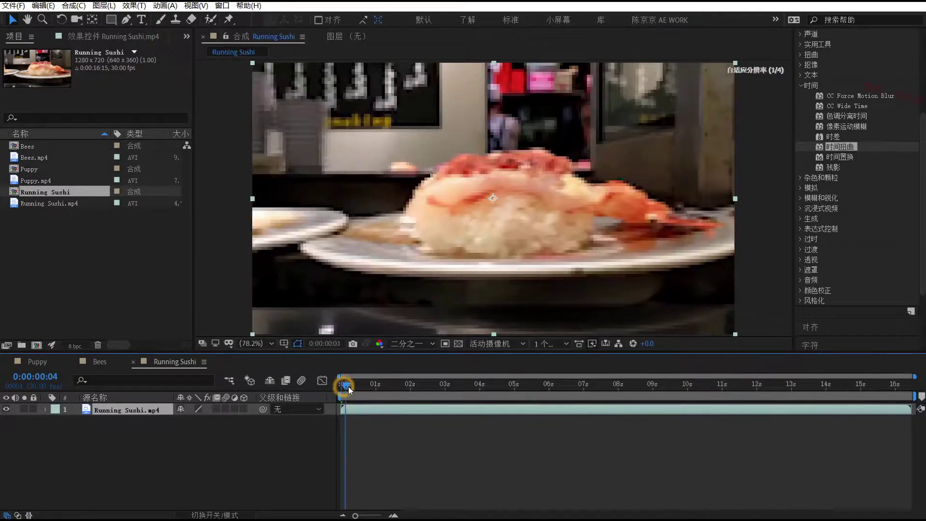
{"action": "key", "text": "space"}
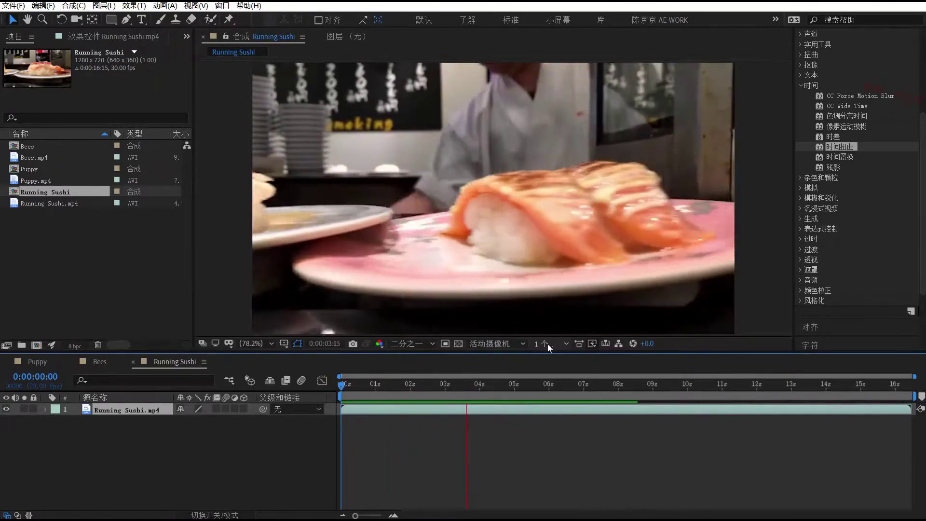
{"action": "key", "text": "space"}
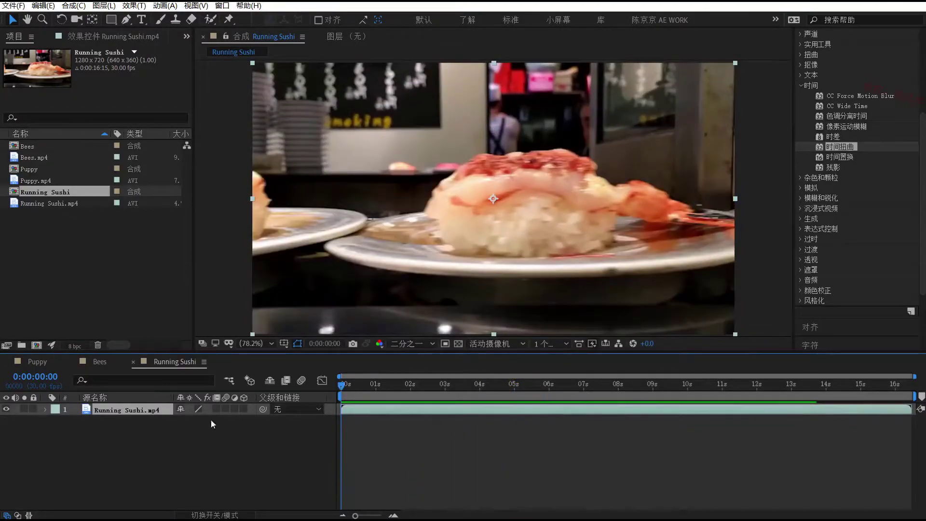
- Enable Time Remapping on the Running Sushi layer and adjust the first keyframe's value
{"action": "right_click", "coordinate": [133, 408]}
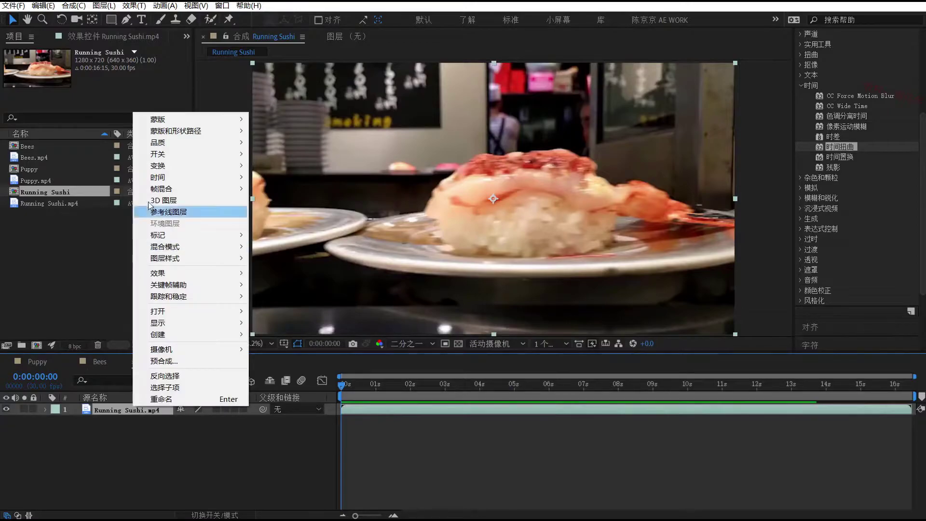
{"action": "mouse_move", "coordinate": [169, 179]}
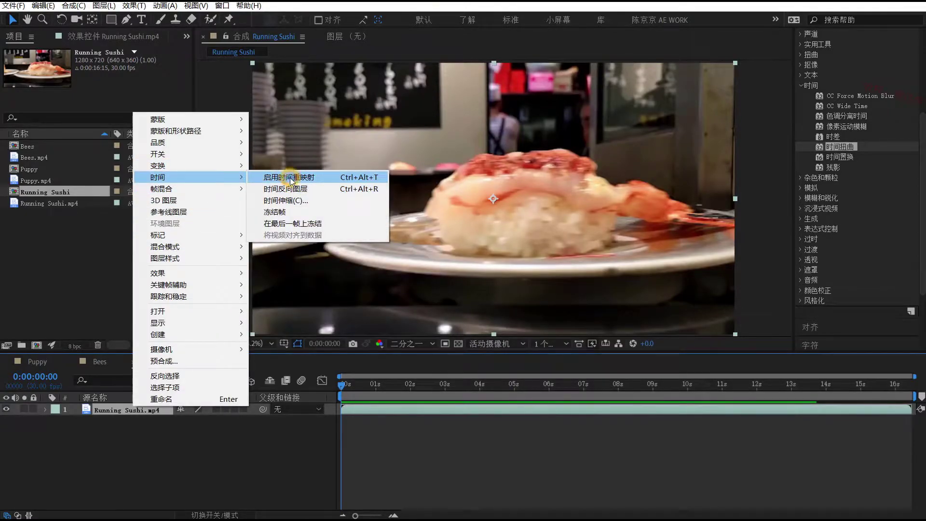
{"action": "left_click", "coordinate": [292, 179]}
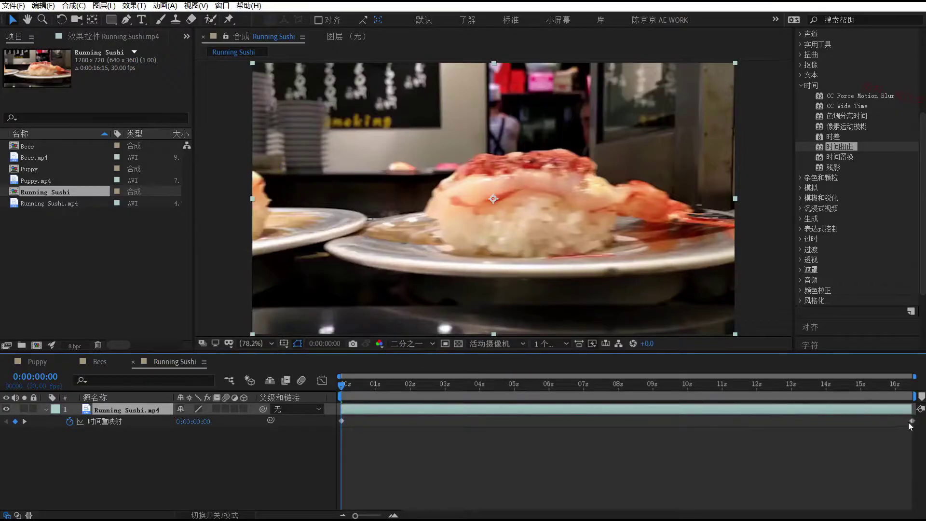
{"action": "left_click", "coordinate": [343, 421]}
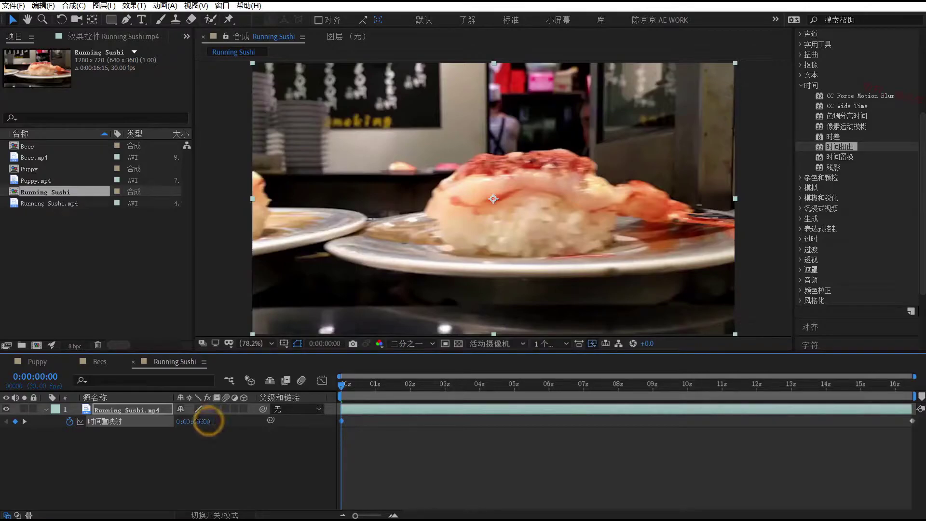
{"action": "mouse_move", "coordinate": [208, 421]}
{"action": "left_mouse_down"}
{"action": "mouse_move", "coordinate": [227, 421]}
{"action": "mouse_move", "coordinate": [196, 423]}
{"action": "left_mouse_up"}
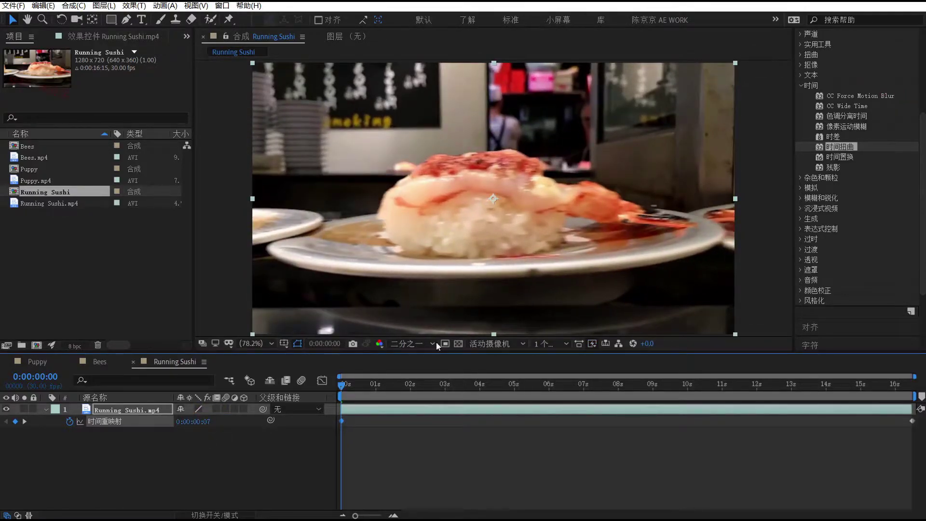
- Copy the 0s Time Remap keyframe and paste it at 1 second
{"action": "left_click_drag", "start_coordinate": [345, 389], "coordinate": [378, 390]}
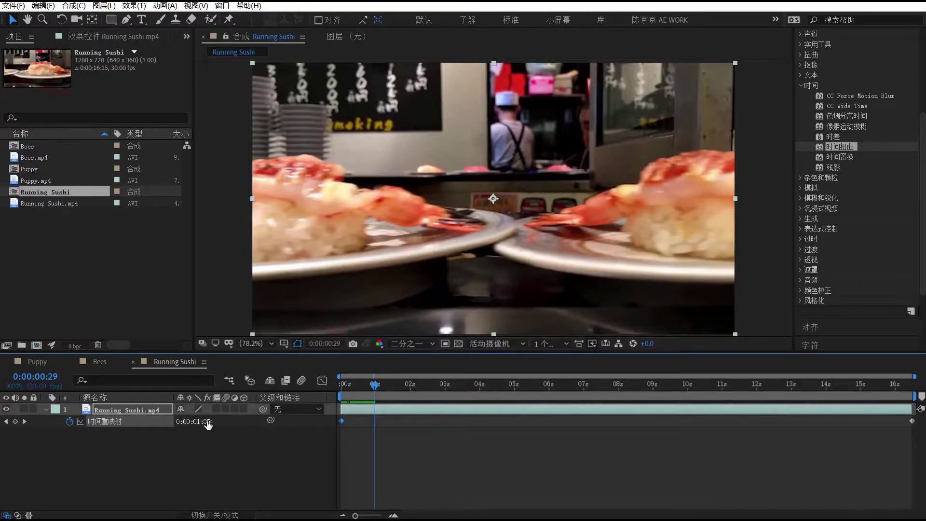
{"action": "left_click_drag", "start_coordinate": [351, 379], "coordinate": [325, 384]}
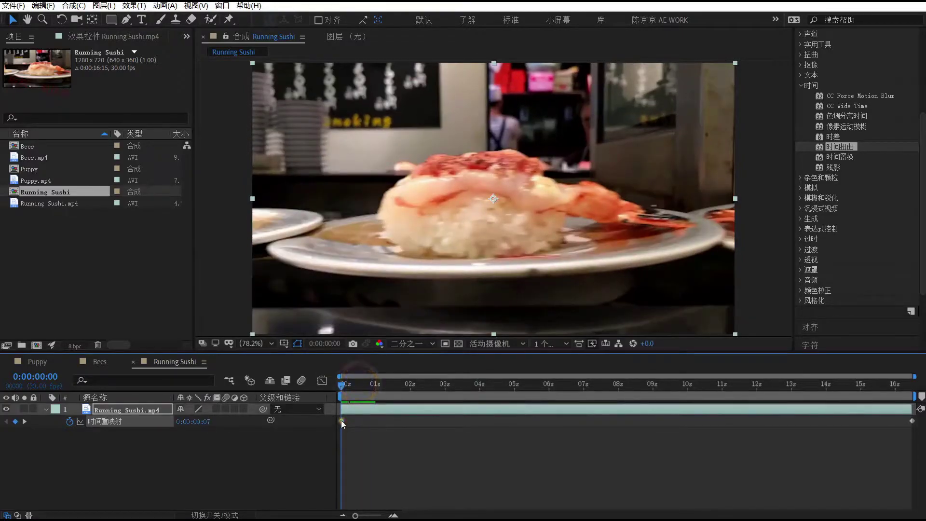
{"action": "left_click", "coordinate": [341, 421]}
{"action": "left_click", "coordinate": [43, 6]}
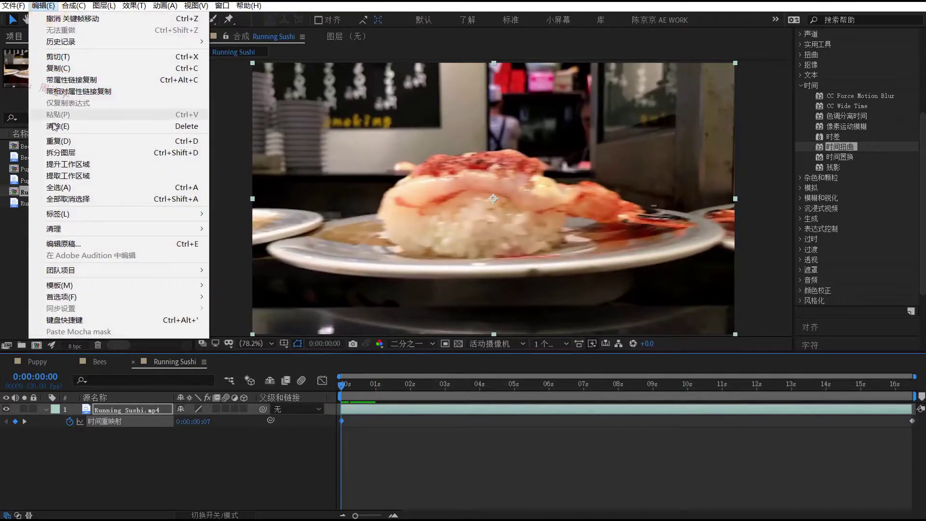
{"action": "left_click", "coordinate": [53, 68]}
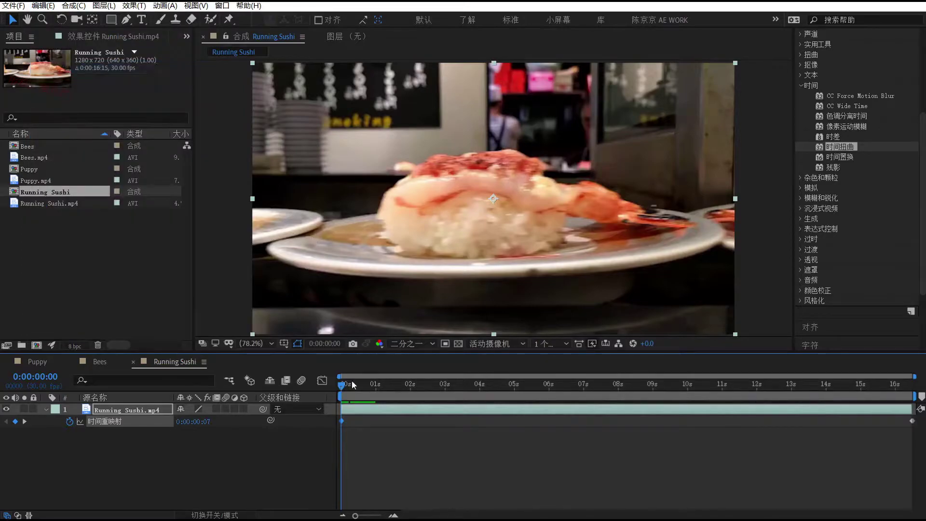
{"action": "left_click_drag", "start_coordinate": [352, 381], "coordinate": [375, 384]}
{"action": "left_click", "coordinate": [43, 5]}
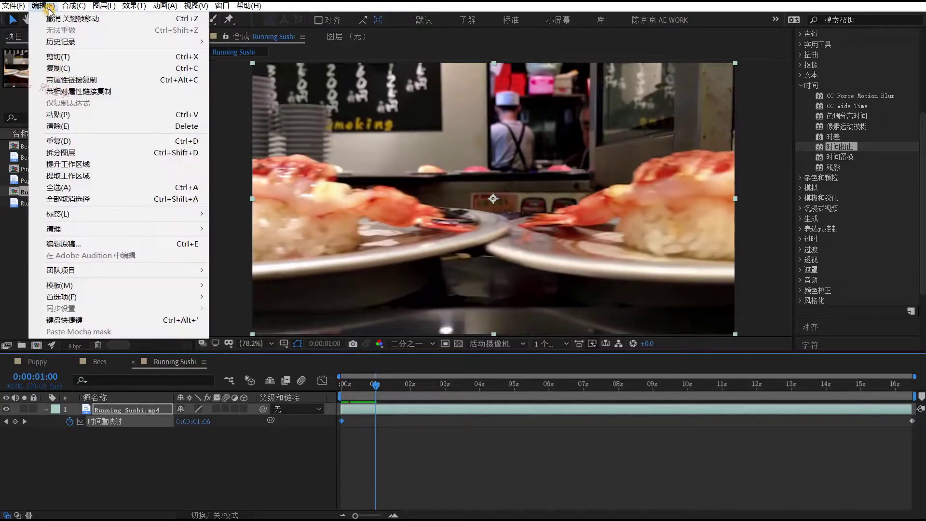
{"action": "left_click", "coordinate": [63, 114]}
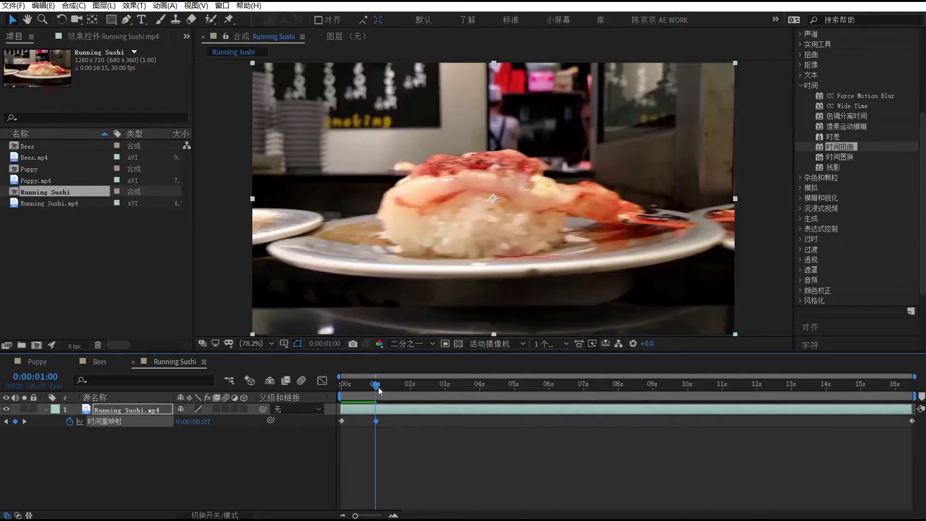
- At about 1:17 set the Time Remap value to 0:00:02:05 and copy that keyframe
{"action": "mouse_move", "coordinate": [376, 385]}
{"action": "left_mouse_down"}
{"action": "mouse_move", "coordinate": [348, 389]}
{"action": "mouse_move", "coordinate": [404, 393]}
{"action": "left_mouse_up"}
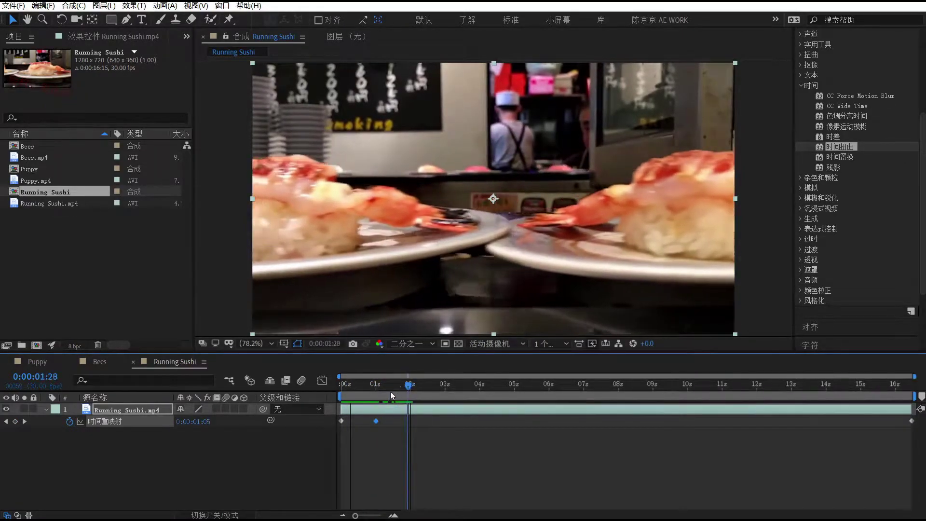
{"action": "left_click_drag", "start_coordinate": [404, 393], "coordinate": [398, 393]}
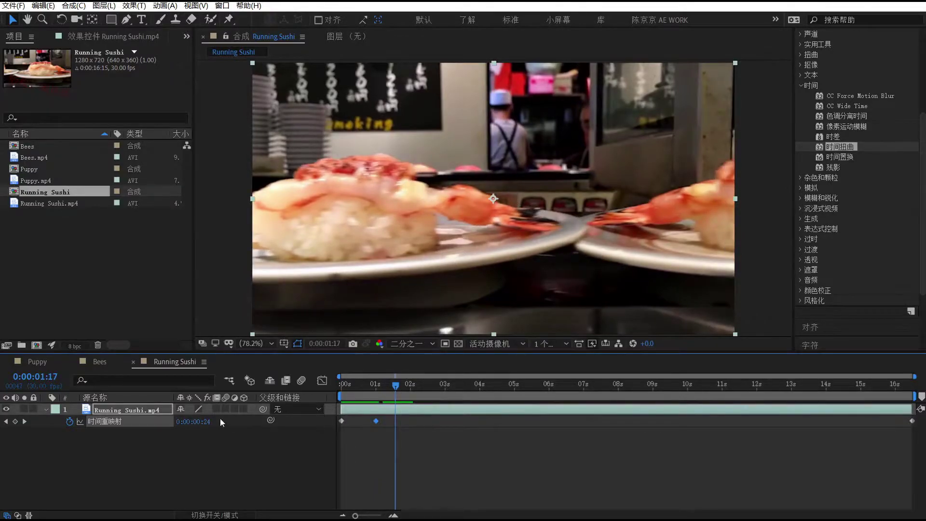
{"action": "left_click_drag", "start_coordinate": [209, 424], "coordinate": [233, 421]}
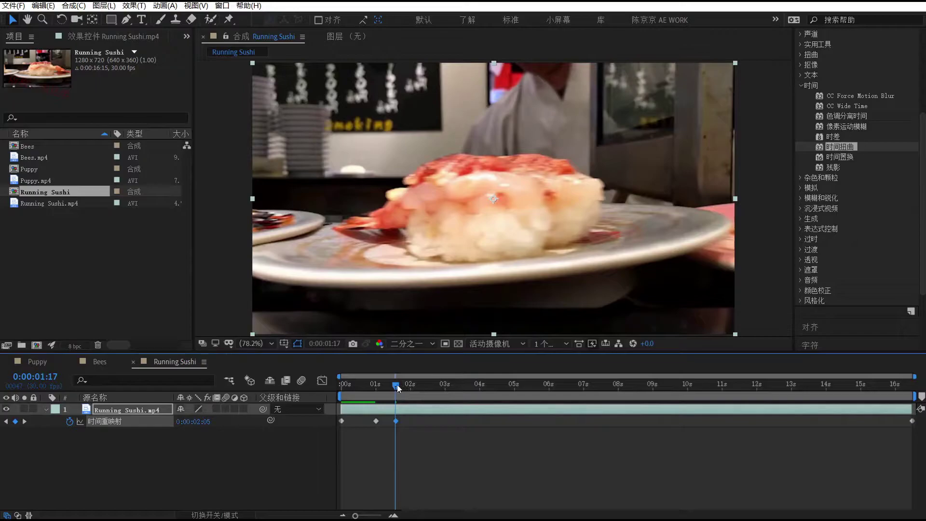
{"action": "left_click_drag", "start_coordinate": [398, 388], "coordinate": [404, 392]}
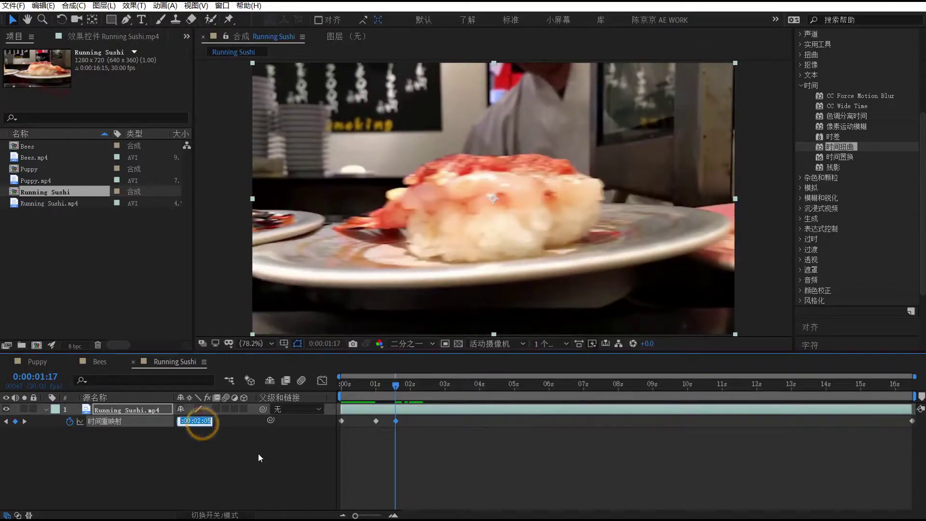
{"action": "left_click", "coordinate": [44, 5]}
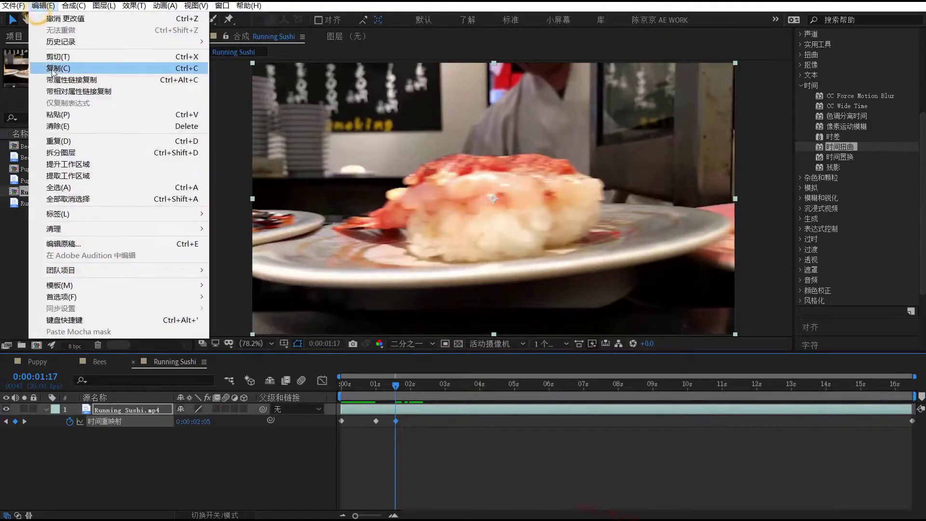
{"action": "left_click", "coordinate": [73, 66]}
{"action": "left_click", "coordinate": [439, 461]}
- At 0:00:02:15 set the Time Remap value to 0:00:02:29, adding a keyframe
{"action": "left_click_drag", "start_coordinate": [400, 385], "coordinate": [428, 391]}
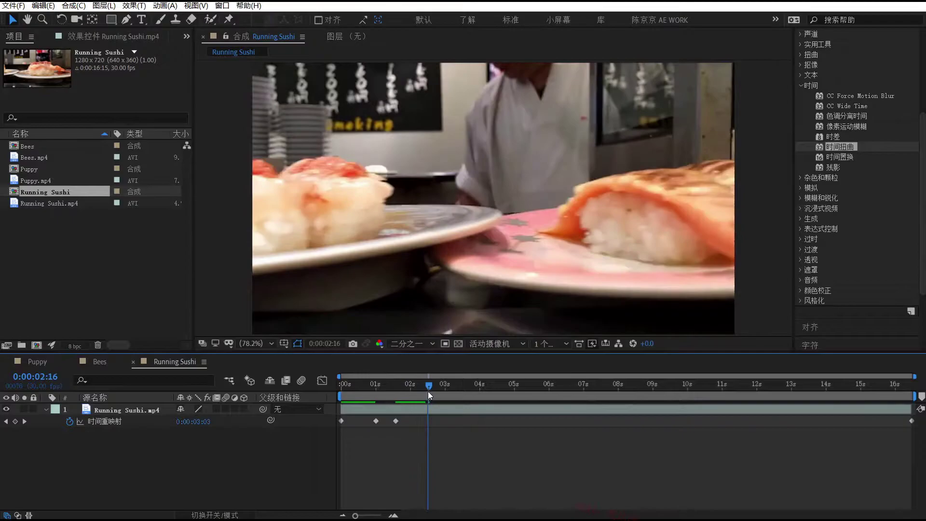
{"action": "left_click", "coordinate": [184, 423]}
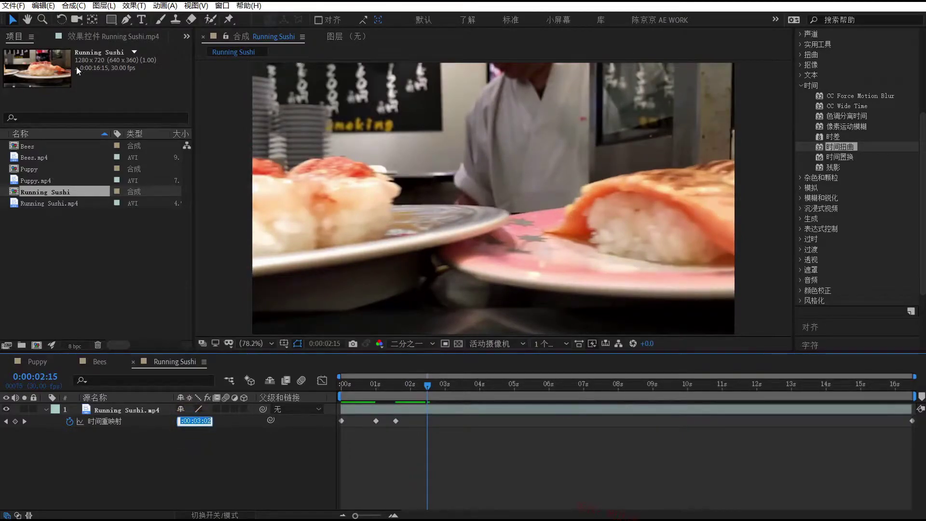
{"action": "left_click", "coordinate": [40, 7]}
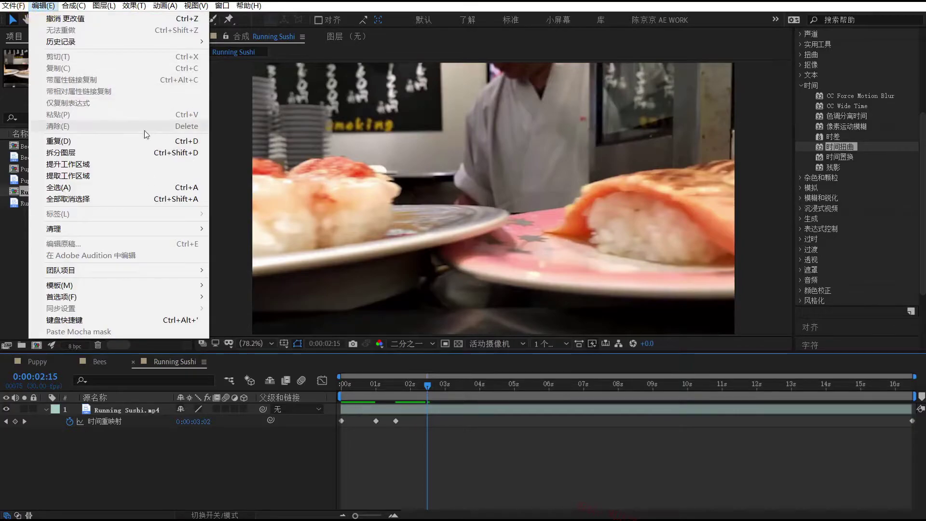
{"action": "left_click", "coordinate": [403, 461]}
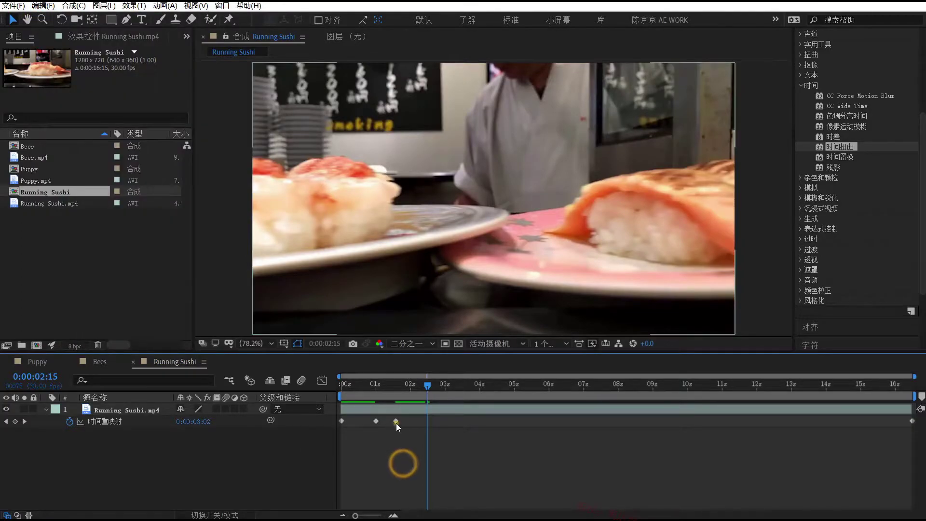
{"action": "left_click", "coordinate": [395, 421]}
{"action": "key", "text": "ctrl+z"}
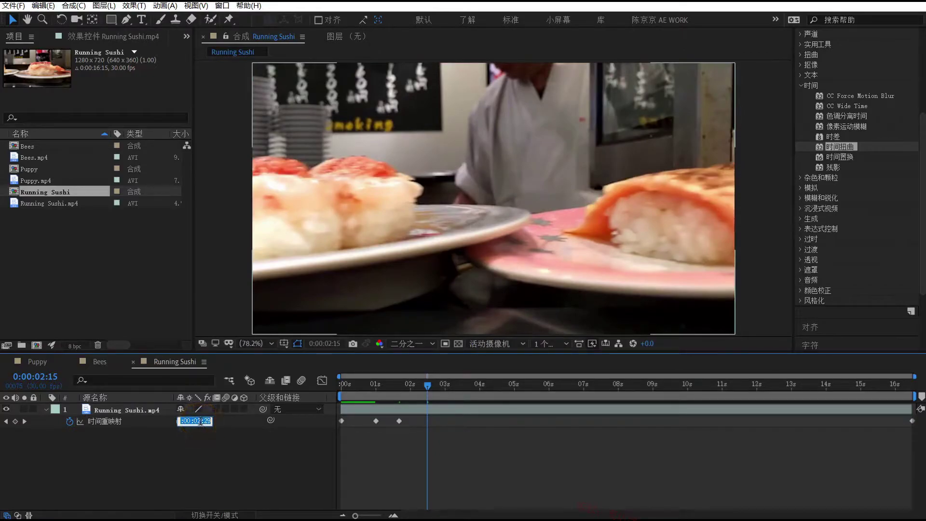
{"action": "left_click", "coordinate": [401, 447]}
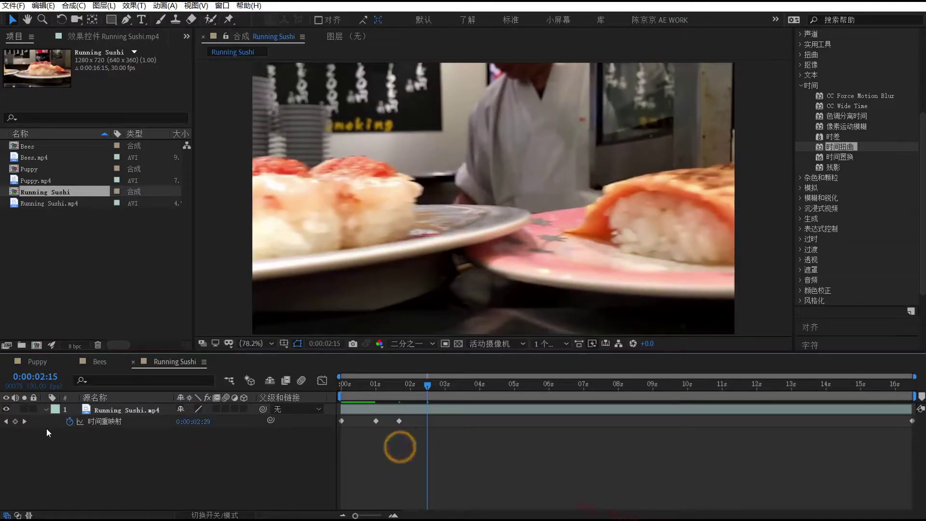
{"action": "left_click", "coordinate": [15, 421]}
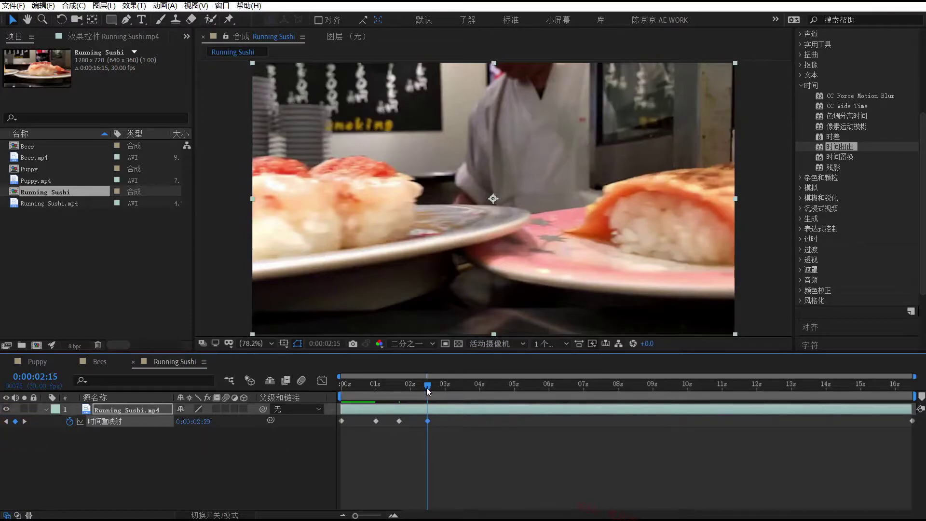
- Recheck the remap keyframes at 1:20 and 2:15, committing the value 0:00:02:05
{"action": "left_click_drag", "start_coordinate": [426, 387], "coordinate": [399, 387]}
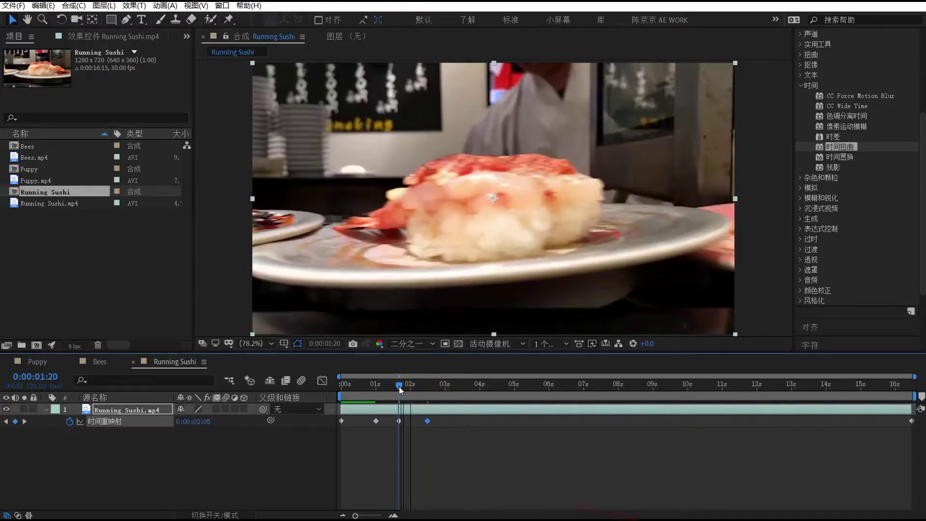
{"action": "left_click", "coordinate": [398, 421]}
{"action": "left_click", "coordinate": [205, 421]}
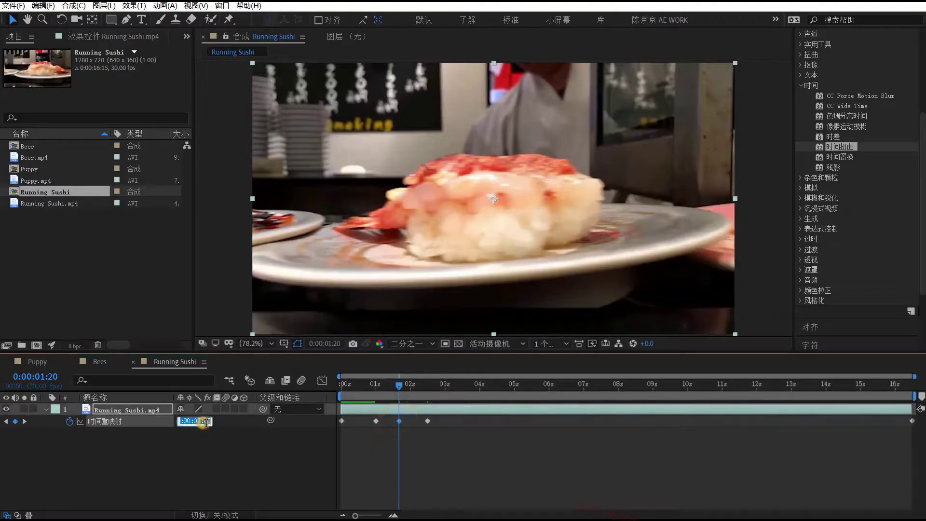
{"action": "left_click_drag", "start_coordinate": [421, 385], "coordinate": [427, 386]}
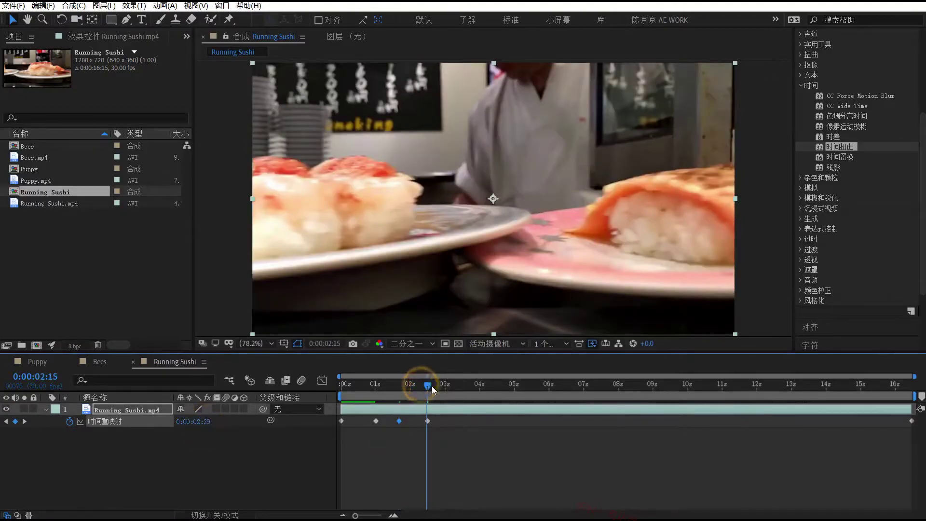
{"action": "left_click", "coordinate": [428, 421]}
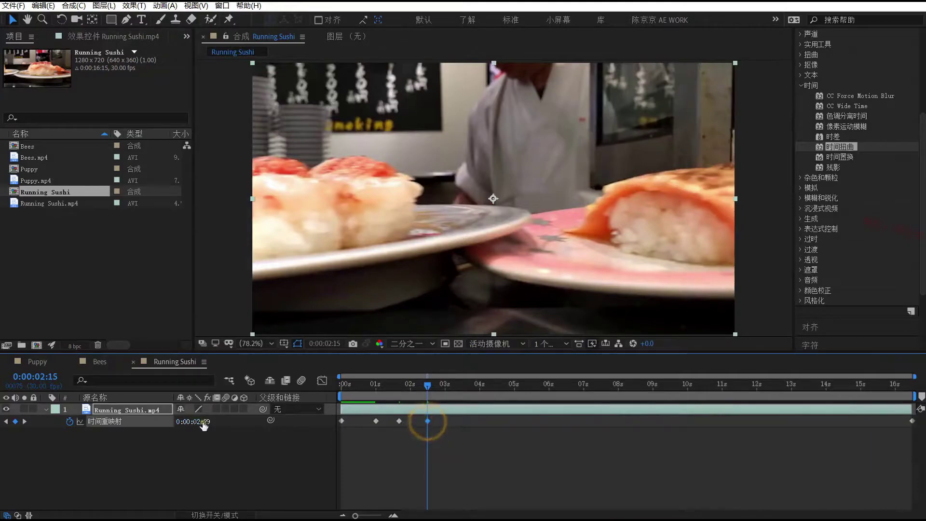
{"action": "type", "text": "05"}
{"action": "left_click", "coordinate": [206, 440]}
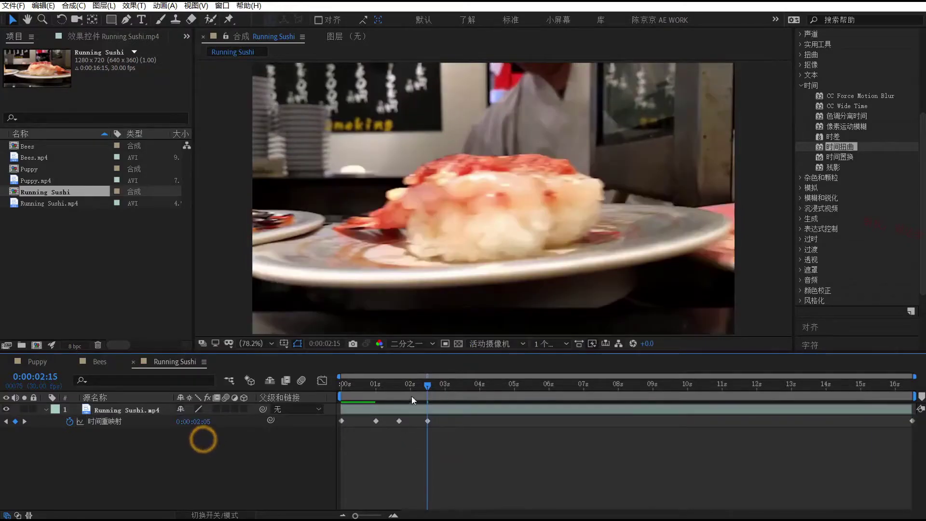
- Add Time Remap keyframes with values 0:00:03:03 and 327 up to 0:00:03:26
{"action": "mouse_move", "coordinate": [417, 388]}
{"action": "left_mouse_down"}
{"action": "mouse_move", "coordinate": [407, 389]}
{"action": "mouse_move", "coordinate": [446, 395]}
{"action": "left_mouse_up"}
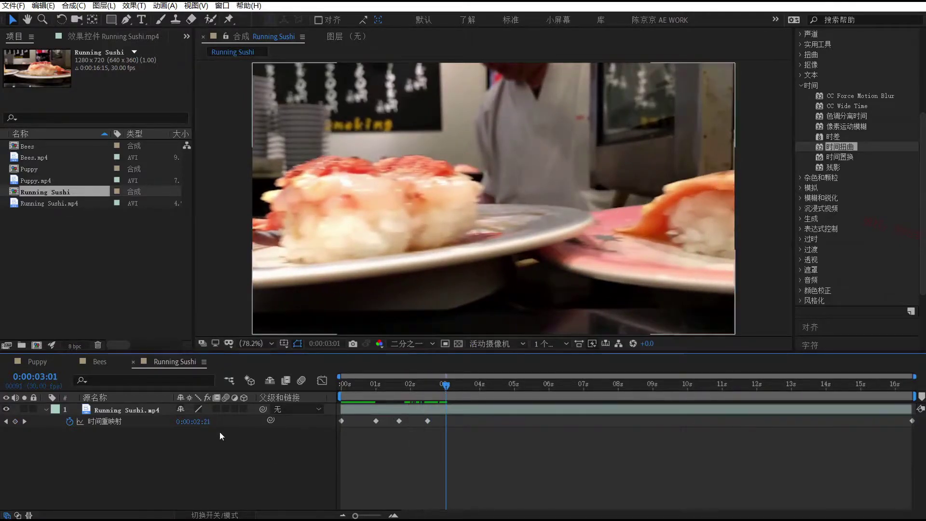
{"action": "left_click_drag", "start_coordinate": [207, 421], "coordinate": [233, 423]}
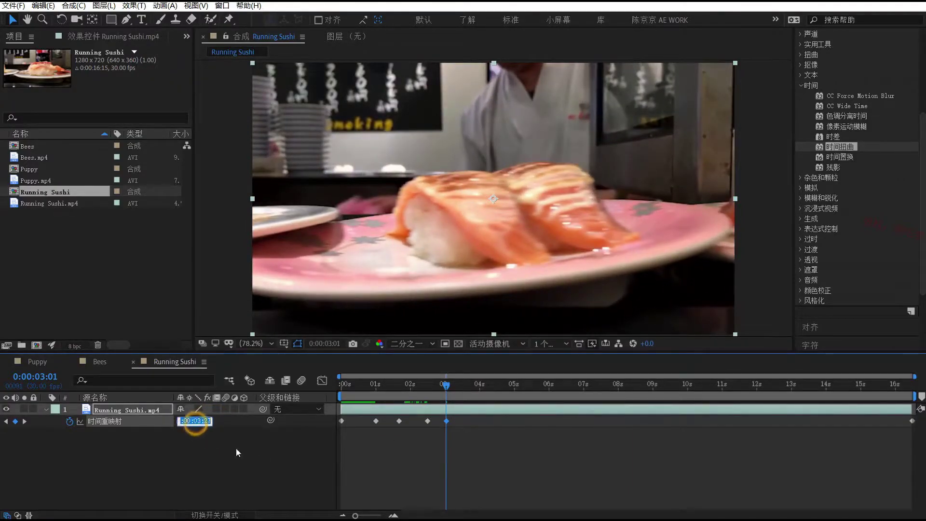
{"action": "left_click", "coordinate": [271, 452]}
{"action": "left_click", "coordinate": [452, 387]}
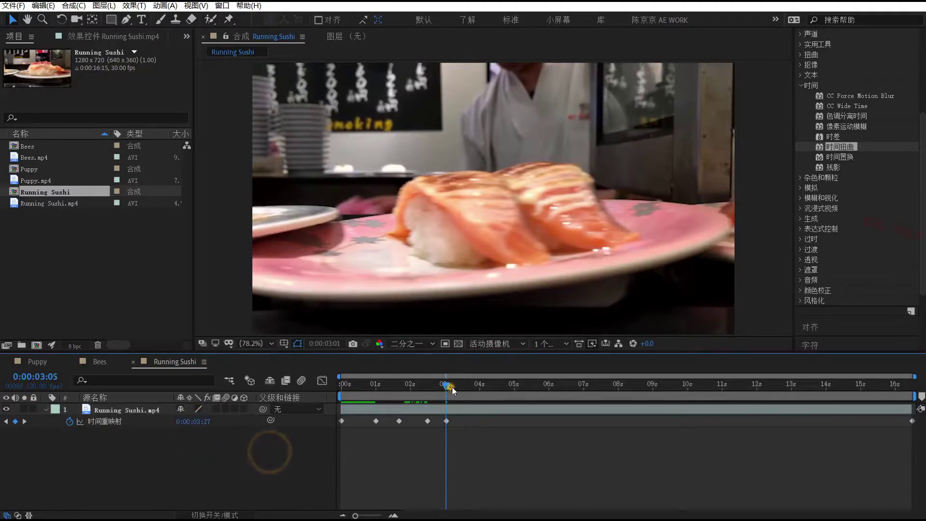
{"action": "left_click_drag", "start_coordinate": [452, 387], "coordinate": [476, 393]}
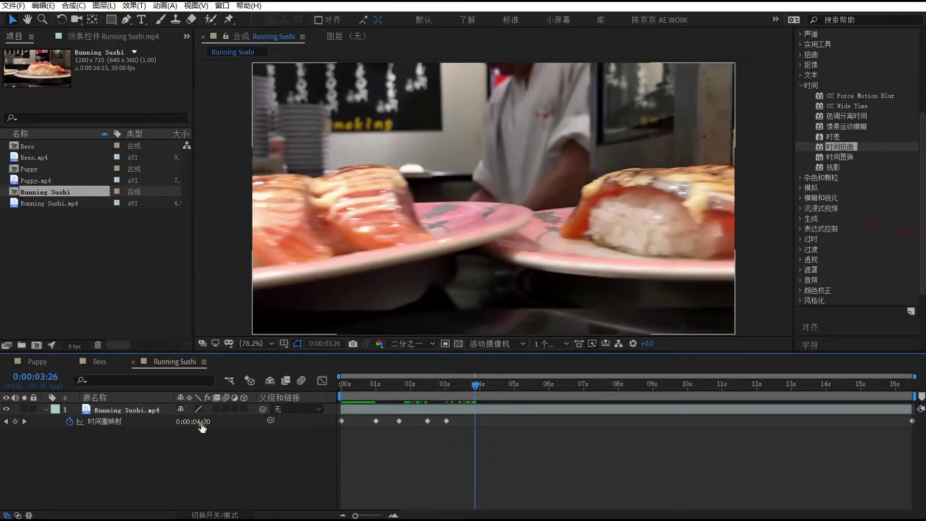
{"action": "left_click", "coordinate": [193, 421]}
{"action": "type", "text": "327"}
{"action": "left_click", "coordinate": [245, 449]}
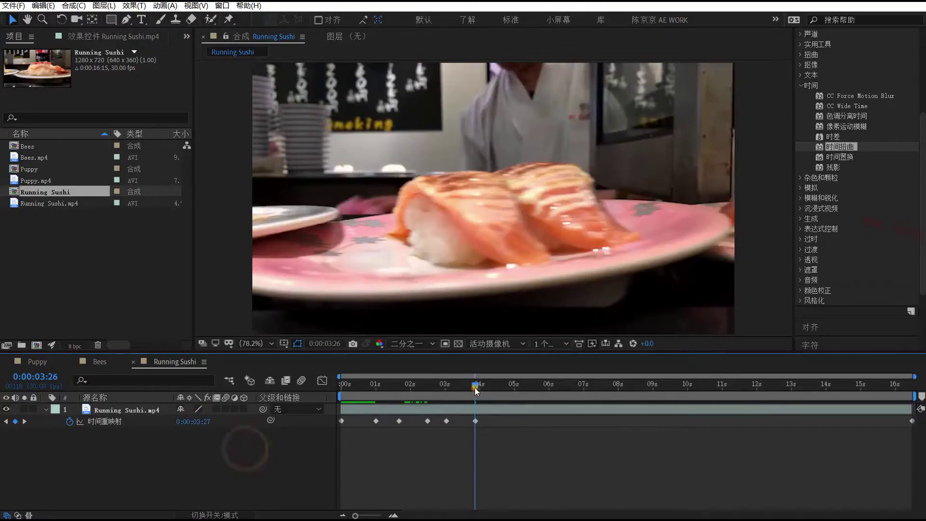
- At 0:00:04:10 push the Time Remap value later and preview the retimed clip
{"action": "left_click_drag", "start_coordinate": [476, 385], "coordinate": [492, 386]}
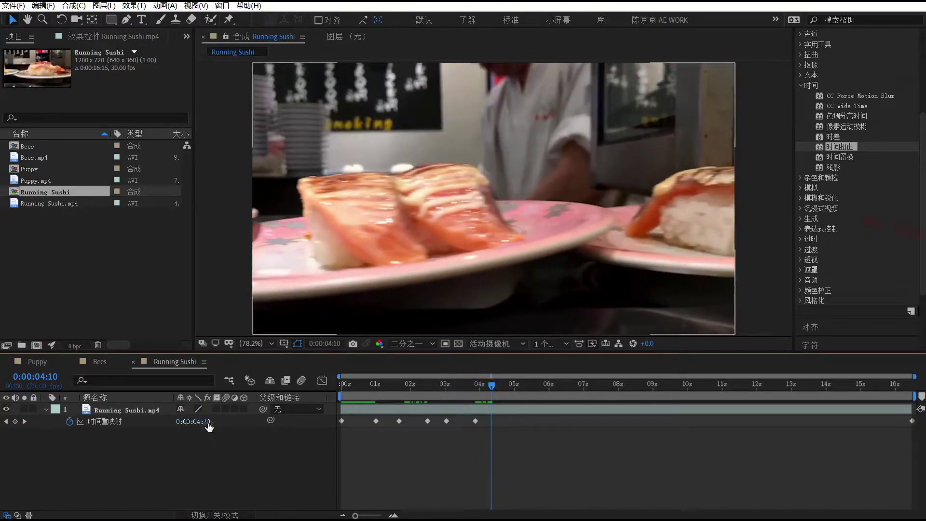
{"action": "left_click_drag", "start_coordinate": [206, 421], "coordinate": [231, 424]}
{"action": "key", "text": "space"}
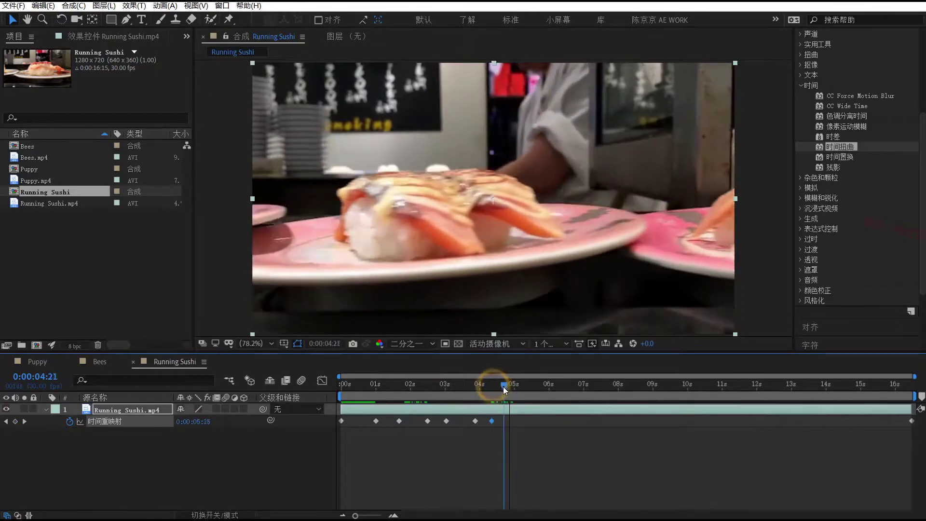
{"action": "key", "text": "space"}
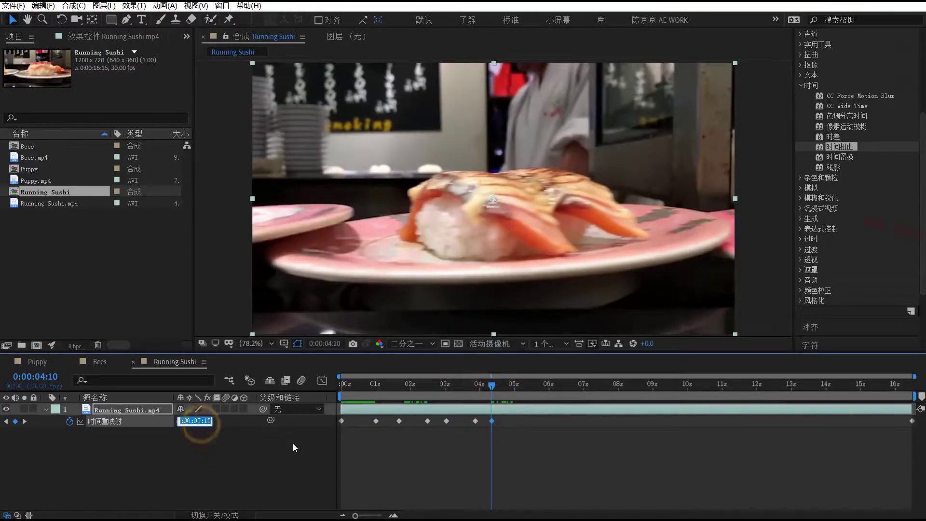
{"action": "left_click", "coordinate": [294, 444]}
- Enter Time Remap 0:00:05:15 near 0:00:05:03, then push the 0:00:05:20 value to 0:00:07:09
{"action": "left_click_drag", "start_coordinate": [492, 385], "coordinate": [517, 385]}
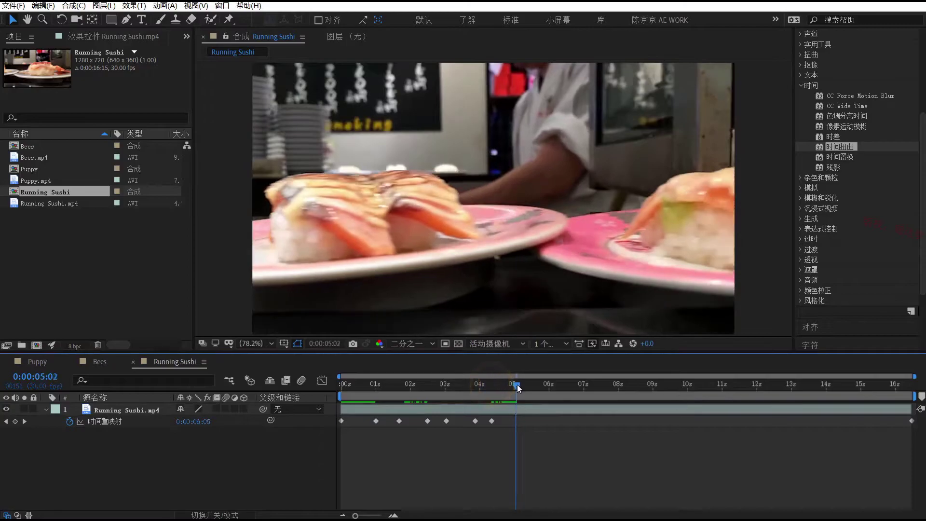
{"action": "left_click", "coordinate": [207, 422]}
{"action": "type", "text": "0:00:05:15"}
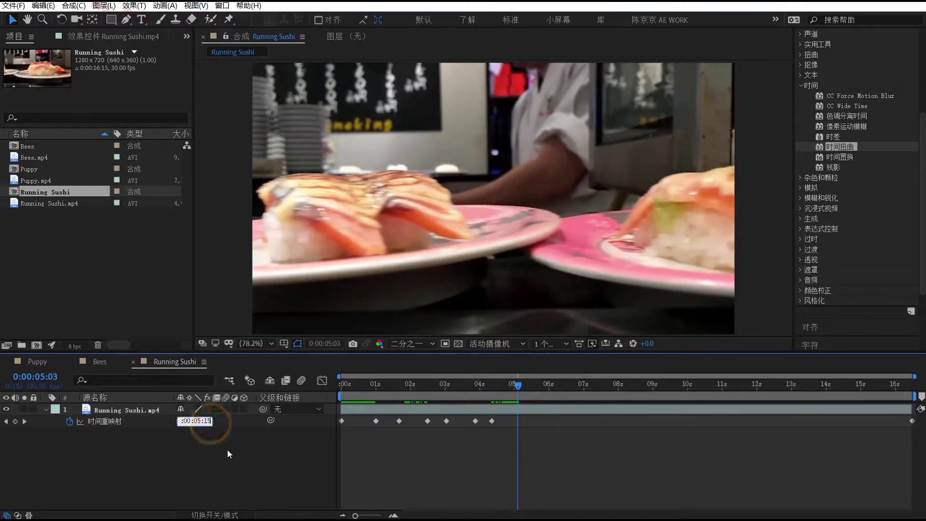
{"action": "left_click", "coordinate": [240, 461]}
{"action": "left_click_drag", "start_coordinate": [521, 385], "coordinate": [538, 386]}
{"action": "left_click_drag", "start_coordinate": [208, 421], "coordinate": [231, 422]}
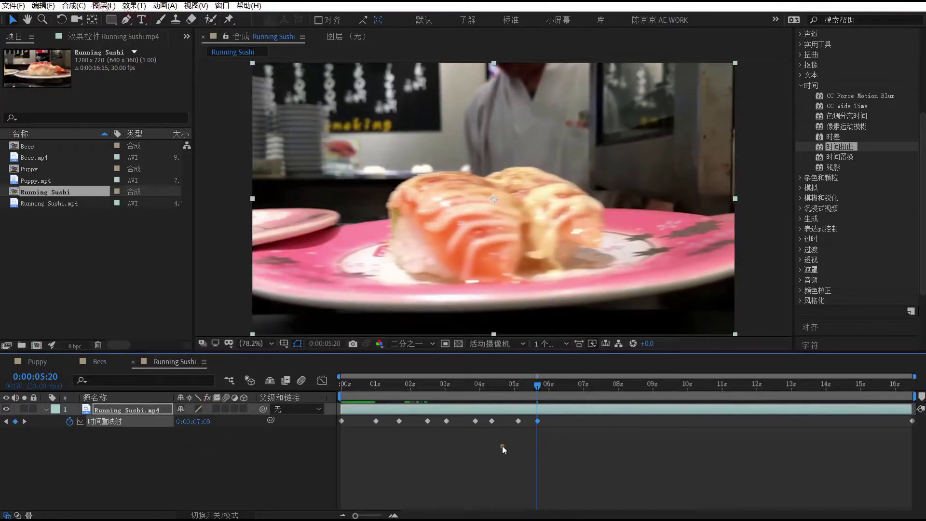
- Toggle Hold Keyframe on the 0:00:05:20 Time Remap keyframe and scrub back to check it
{"action": "left_click", "coordinate": [503, 449]}
{"action": "right_click", "coordinate": [538, 421]}
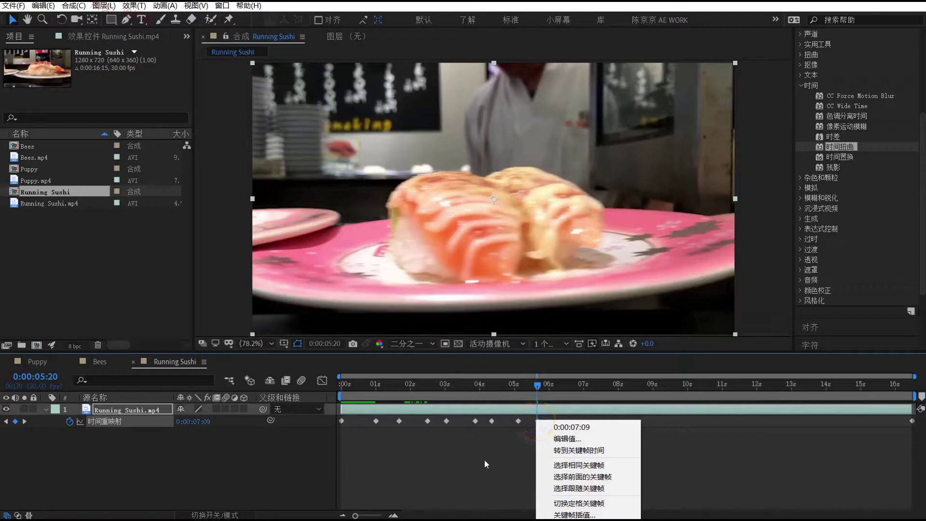
{"action": "left_click", "coordinate": [573, 504]}
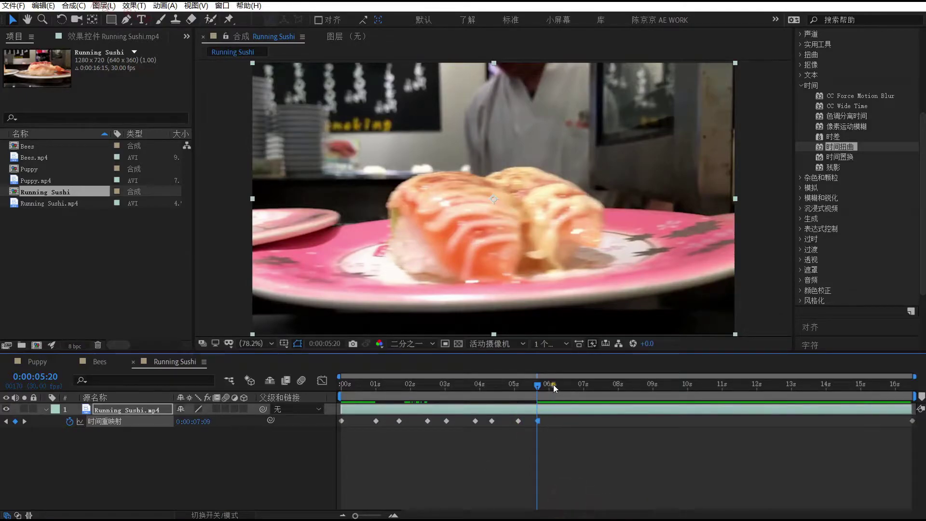
{"action": "mouse_move", "coordinate": [554, 384]}
{"action": "left_mouse_down"}
{"action": "mouse_move", "coordinate": [729, 387]}
{"action": "mouse_move", "coordinate": [343, 388]}
{"action": "left_mouse_up"}
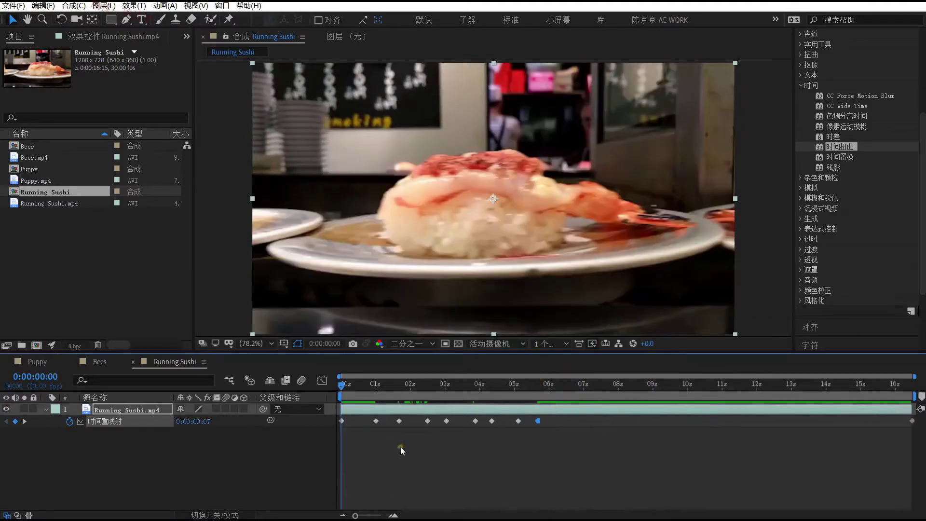
- Preview the retimed Running Sushi clip, return to 0:00:00:00, and marquee-select all Time Remap keyframes
{"action": "key", "text": "space"}
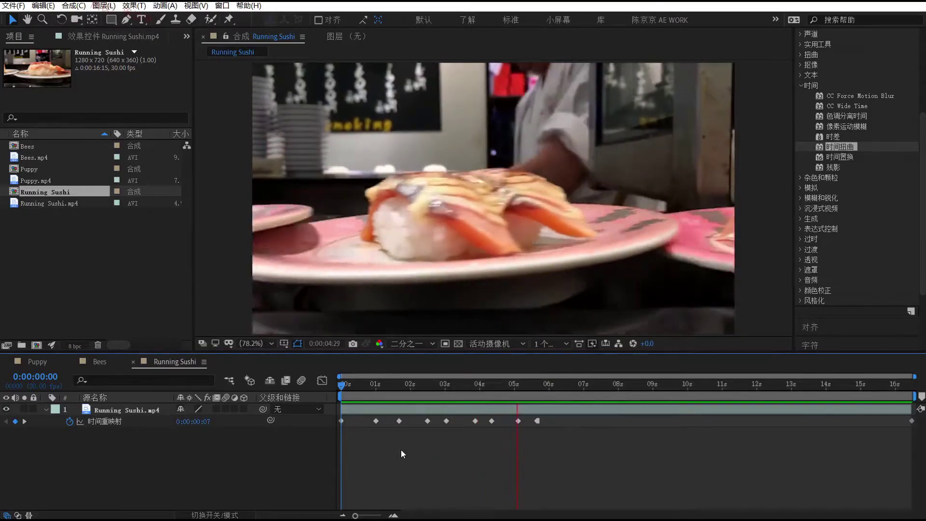
{"action": "left_click_drag", "start_coordinate": [548, 386], "coordinate": [438, 393]}
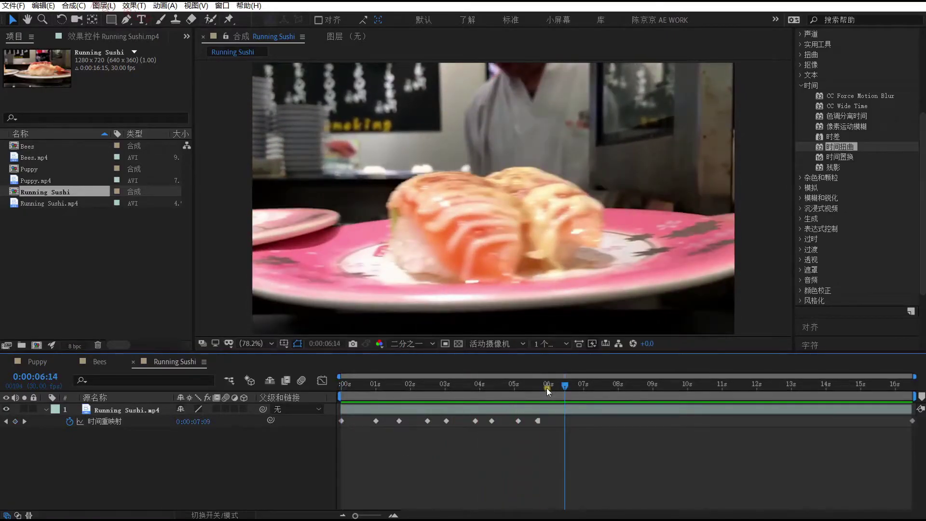
{"action": "key", "text": "Home"}
{"action": "left_click_drag", "start_coordinate": [560, 436], "coordinate": [332, 416]}
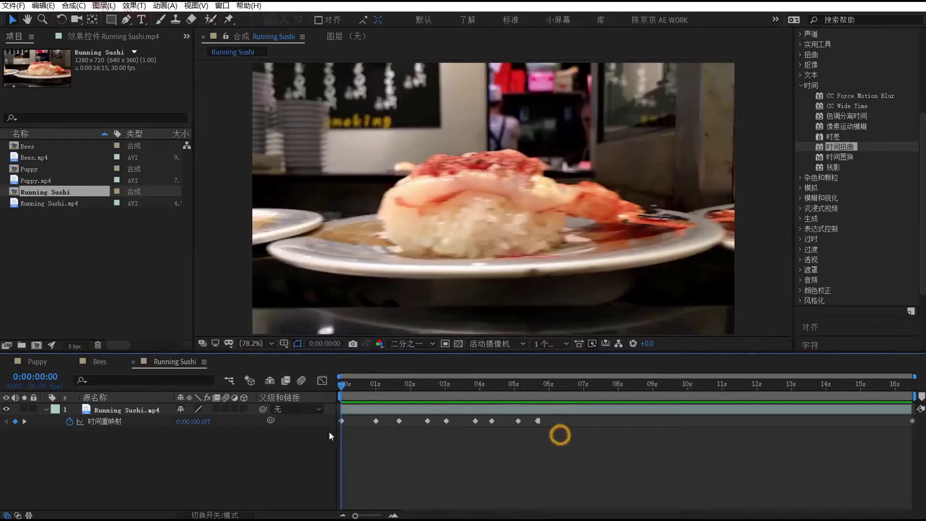
{"action": "mouse_move", "coordinate": [537, 421]}
{"action": "left_mouse_down"}
{"action": "mouse_move", "coordinate": [529, 417]}
{"action": "mouse_move", "coordinate": [594, 414]}
{"action": "mouse_move", "coordinate": [540, 417]}
{"action": "mouse_move", "coordinate": [569, 425]}
{"action": "mouse_move", "coordinate": [264, 416]}
{"action": "left_mouse_up"}
- Scale the Time Remap keyframes proportionally so the final hold lands at 0:00:03:11, then preview
{"action": "left_click", "coordinate": [465, 456]}
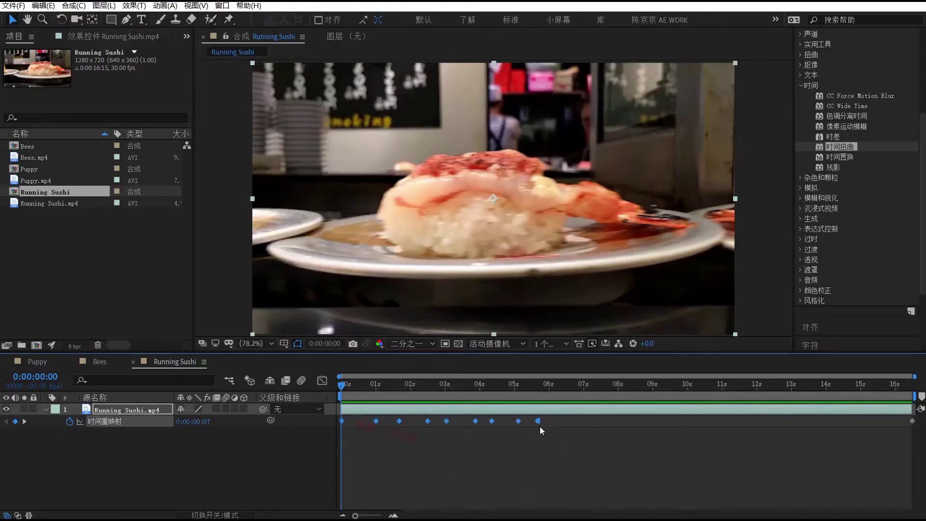
{"action": "mouse_move", "coordinate": [539, 423]}
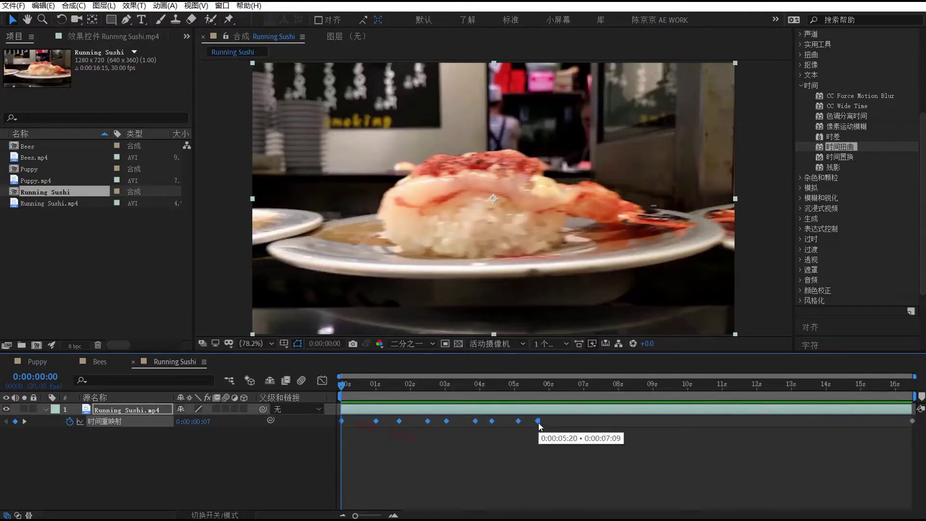
{"action": "left_click_drag", "start_coordinate": [538, 421], "coordinate": [453, 421]}
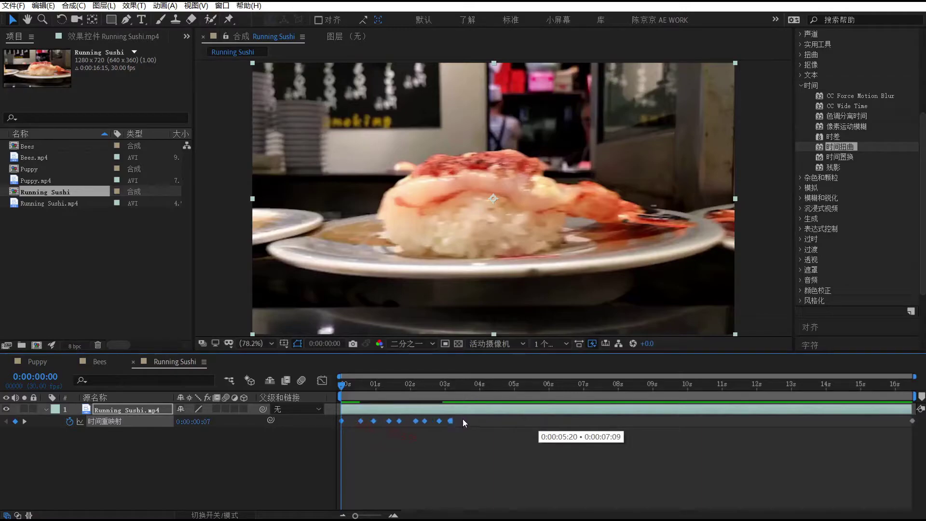
{"action": "mouse_move", "coordinate": [452, 421]}
{"action": "left_mouse_down"}
{"action": "mouse_move", "coordinate": [476, 421]}
{"action": "mouse_move", "coordinate": [459, 418]}
{"action": "left_mouse_up"}
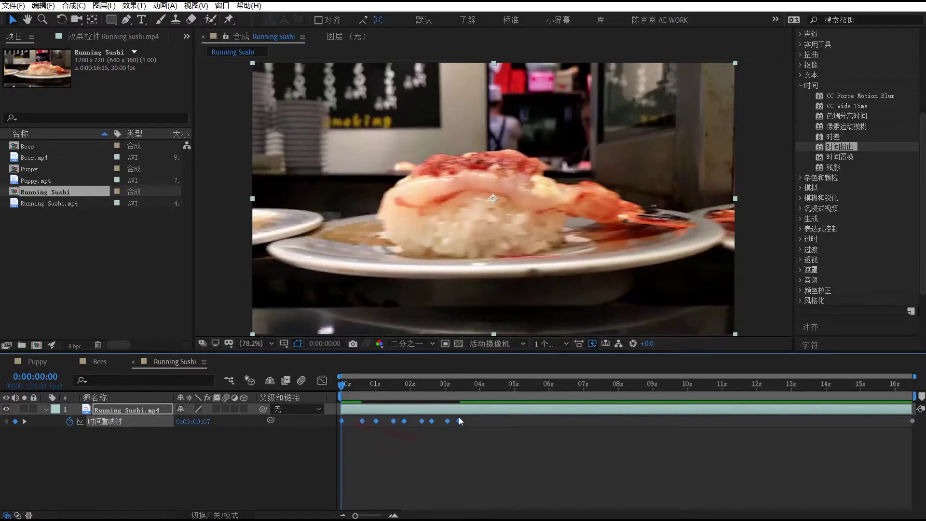
{"action": "left_click", "coordinate": [412, 452]}
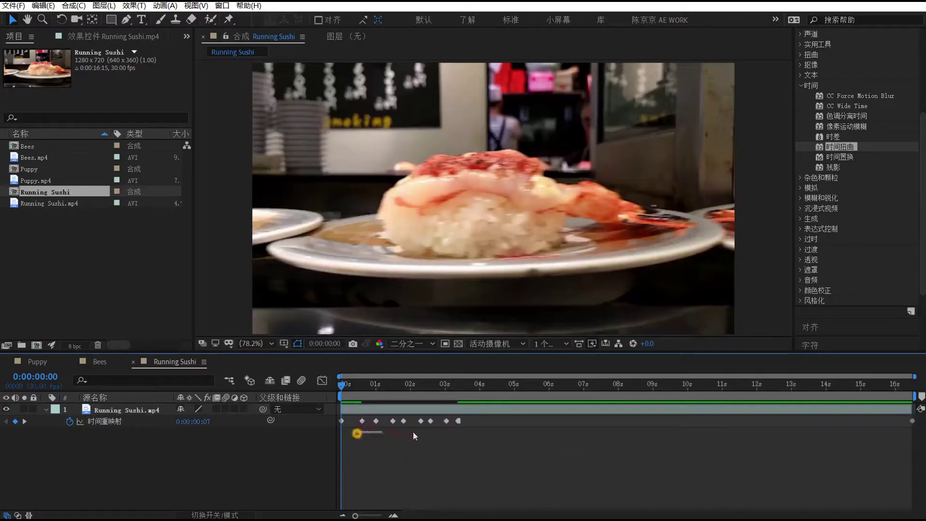
{"action": "left_click_drag", "start_coordinate": [357, 432], "coordinate": [455, 419]}
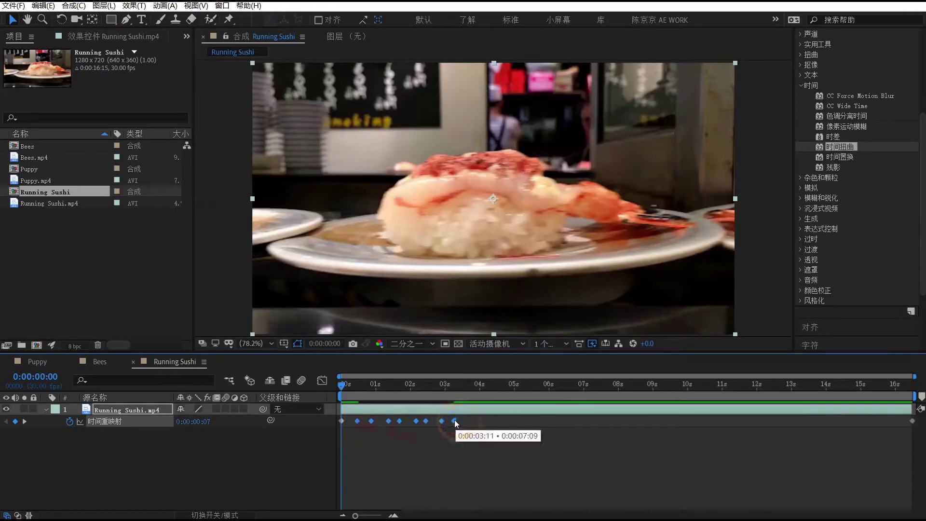
{"action": "left_click", "coordinate": [414, 445]}
{"action": "key", "text": "space"}
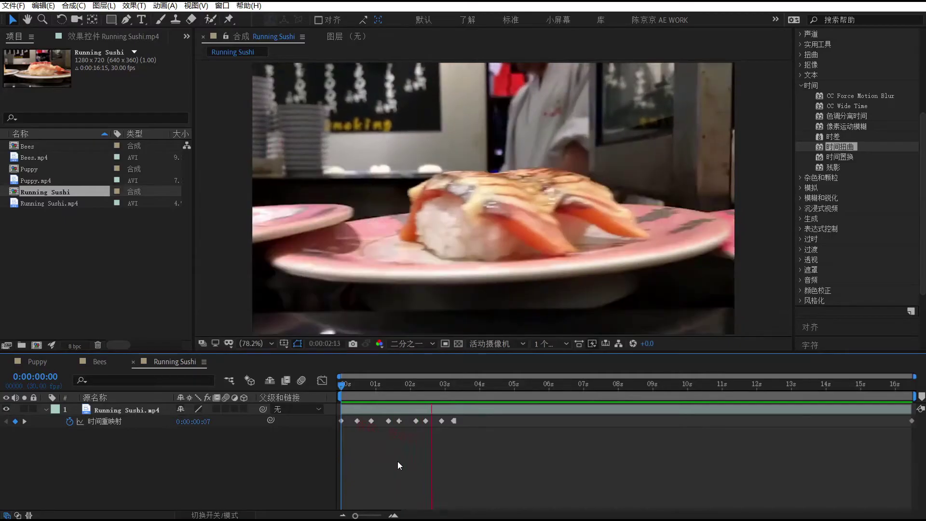
{"action": "key", "text": "space"}
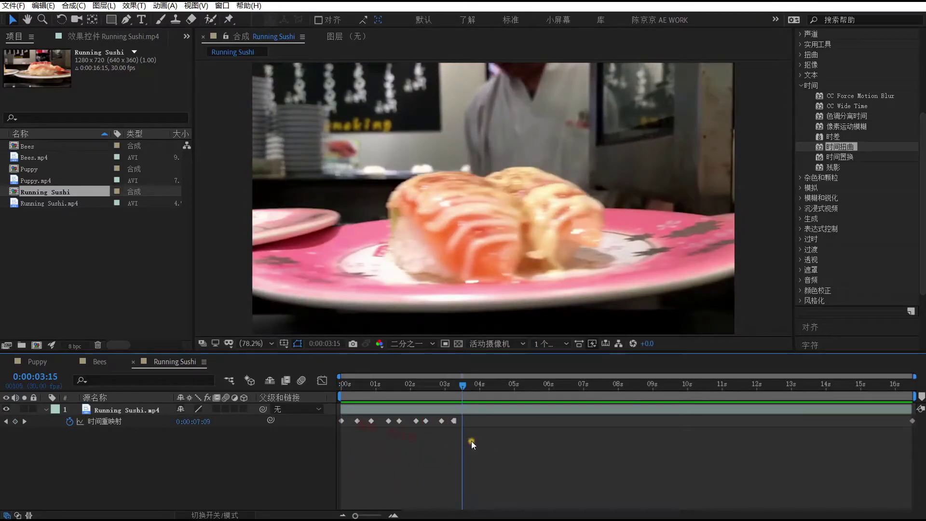
{"action": "mouse_move", "coordinate": [471, 441]}
{"action": "left_mouse_down"}
{"action": "mouse_move", "coordinate": [345, 437]}
{"action": "mouse_move", "coordinate": [314, 416]}
{"action": "left_mouse_up"}
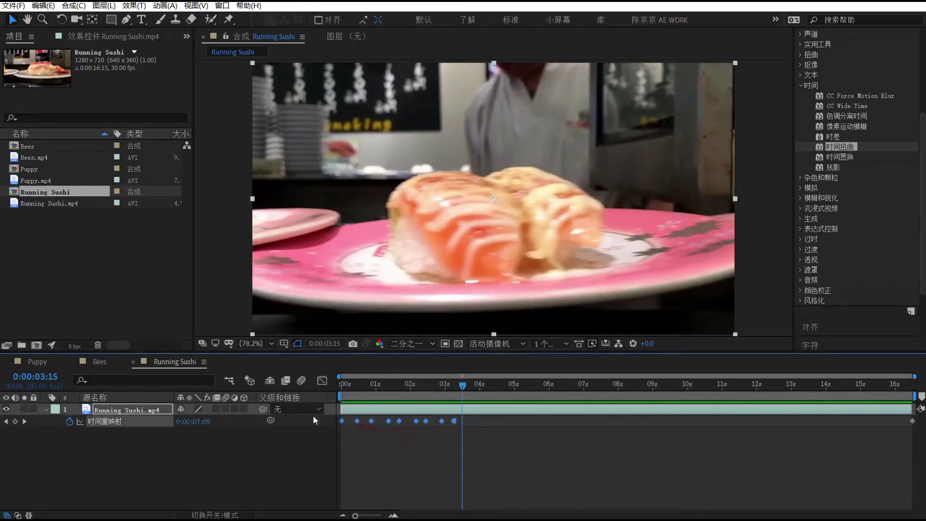
- Apply Easy Ease to all the selected Running Sushi Time Remap keyframes
{"action": "right_click", "coordinate": [455, 419]}
{"action": "mouse_move", "coordinate": [506, 519]}
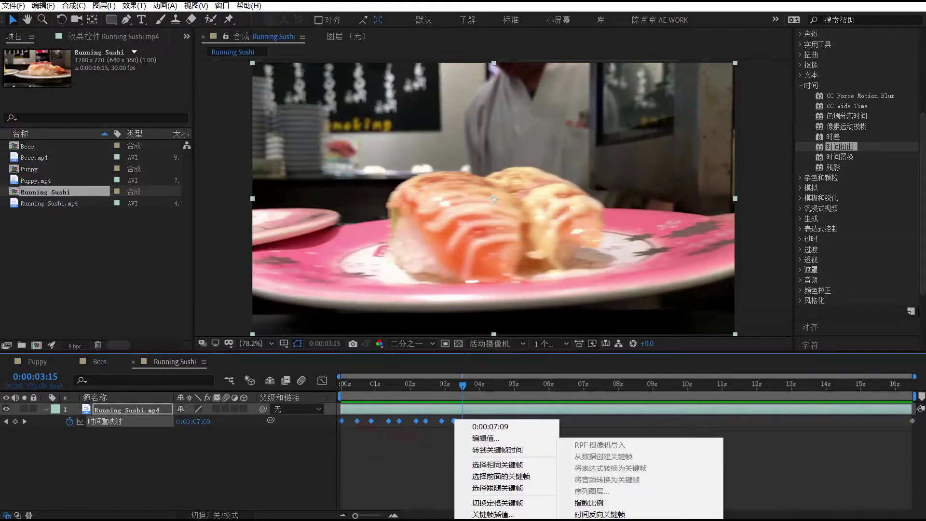
{"action": "left_click", "coordinate": [598, 520]}
- In the Graph Editor, adjust ease influence to round the speed peaks near 8 seconds per second
{"action": "left_click", "coordinate": [321, 380]}
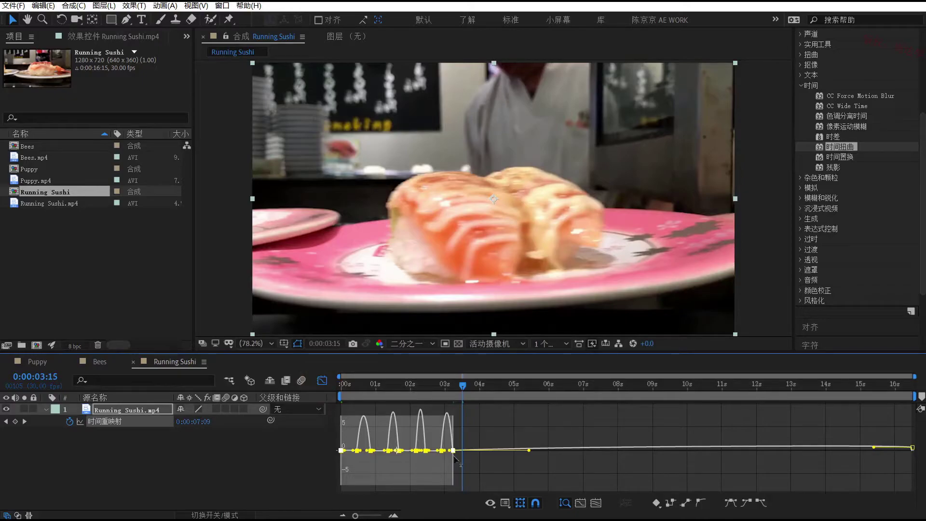
{"action": "left_click", "coordinate": [494, 434]}
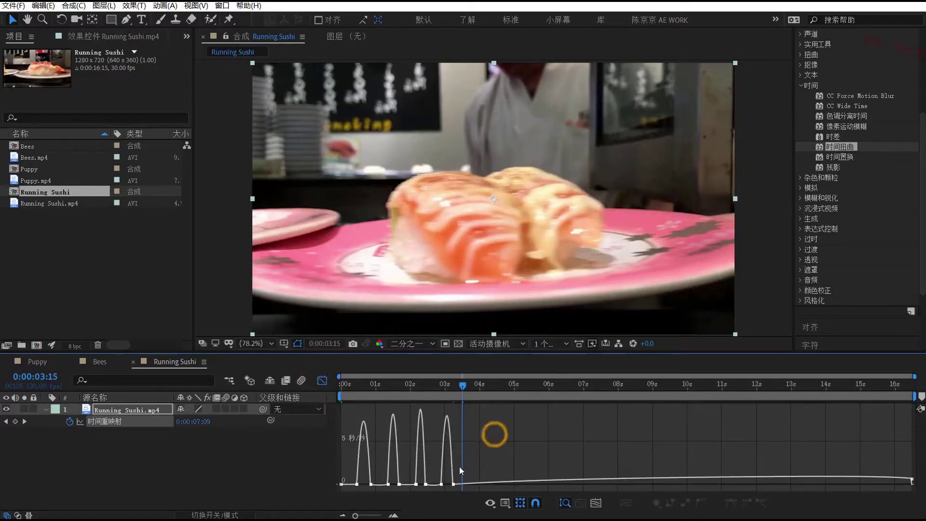
{"action": "left_click_drag", "start_coordinate": [486, 459], "coordinate": [337, 491]}
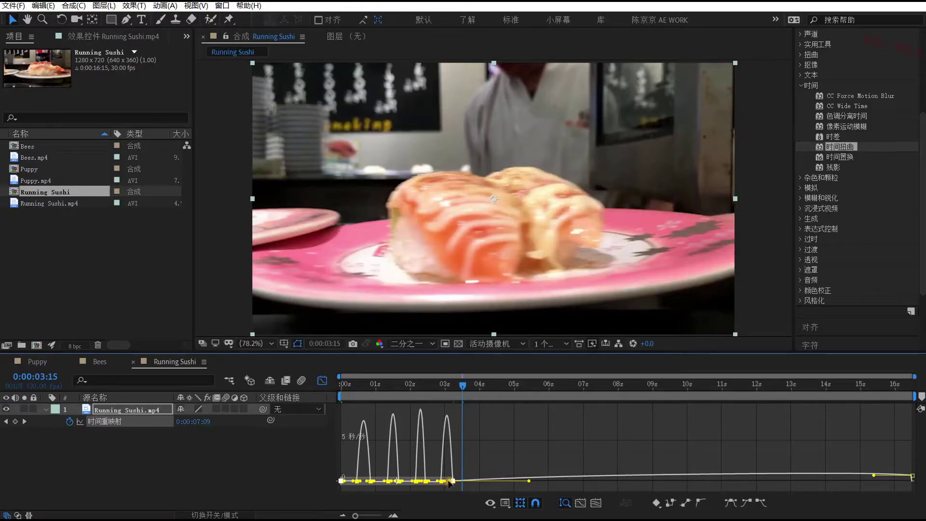
{"action": "left_click_drag", "start_coordinate": [450, 482], "coordinate": [434, 468]}
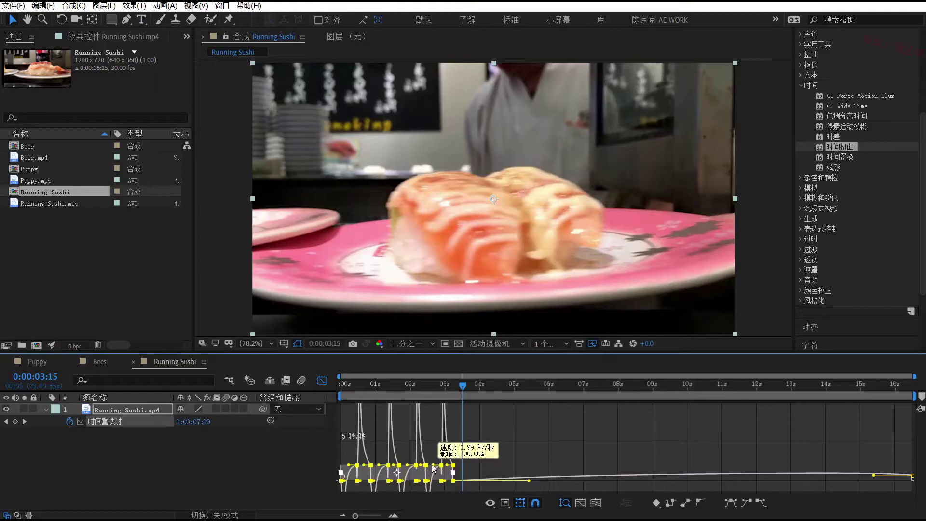
{"action": "left_click_drag", "start_coordinate": [433, 468], "coordinate": [453, 444]}
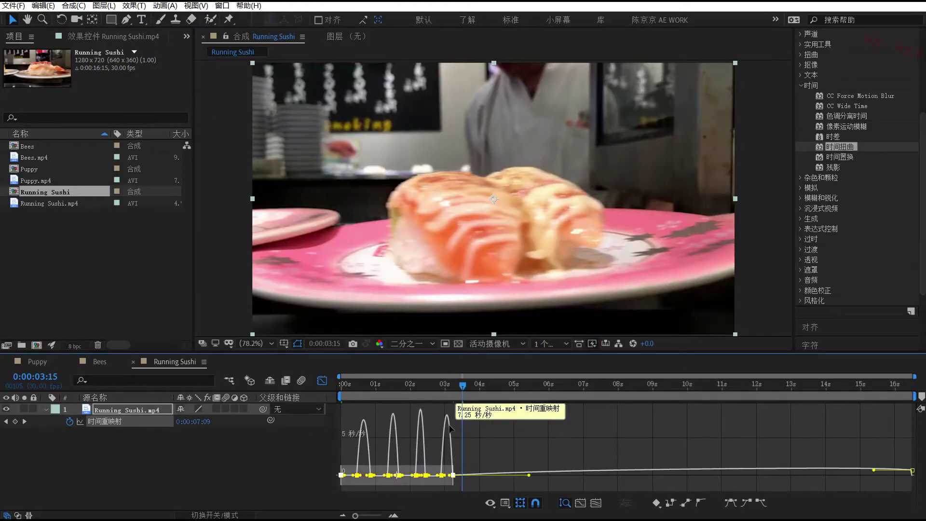
{"action": "key", "text": "grave"}
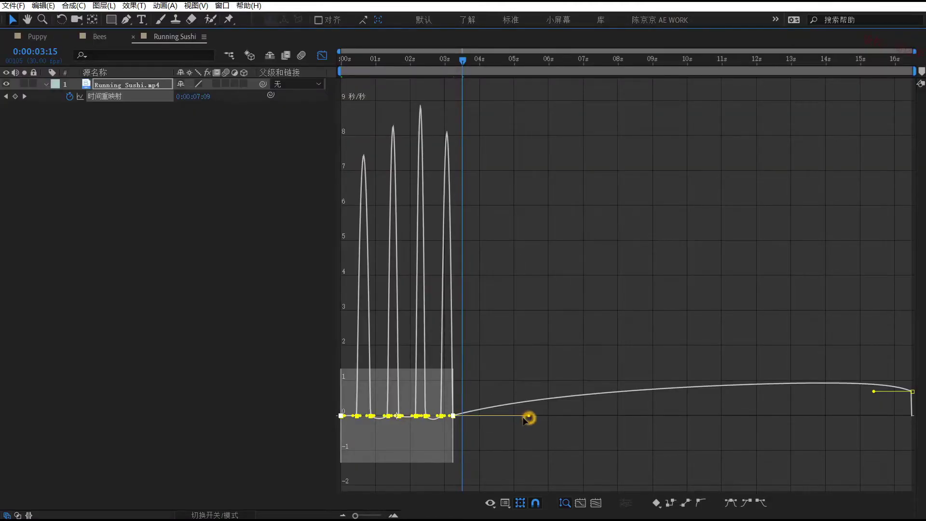
- Drag the speed handles to spike the peaks to about 20–24 seconds per second, then restore the layer timeline
{"action": "mouse_move", "coordinate": [527, 418]}
{"action": "left_mouse_down"}
{"action": "mouse_move", "coordinate": [556, 392]}
{"action": "mouse_move", "coordinate": [461, 345]}
{"action": "mouse_move", "coordinate": [515, 393]}
{"action": "left_mouse_up"}
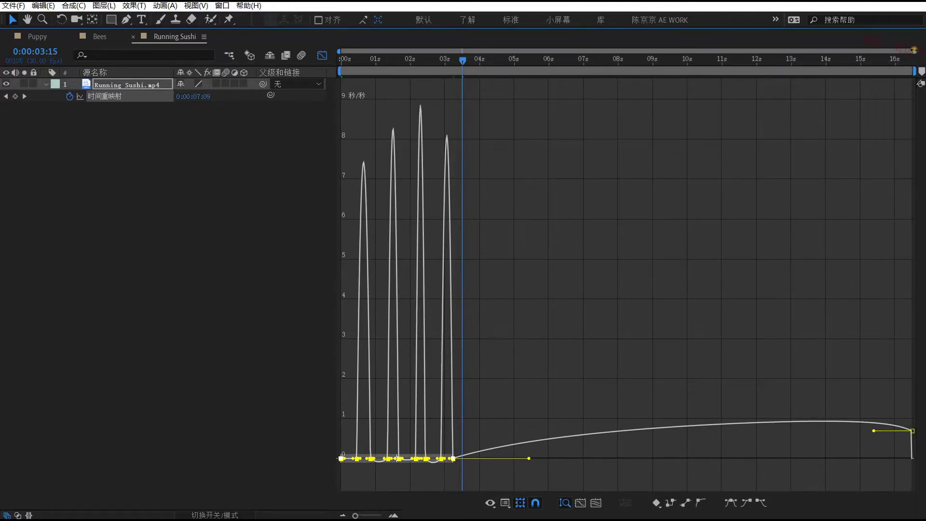
{"action": "scroll", "coordinate": [635, 183], "scroll_direction": "up", "scroll_amount": 2}
{"action": "scroll", "coordinate": [634, 184], "scroll_direction": "up", "scroll_amount": 2}
{"action": "scroll", "coordinate": [634, 184], "scroll_direction": "up", "scroll_amount": 2}
{"action": "scroll", "coordinate": [634, 183], "scroll_direction": "up", "scroll_amount": 2}
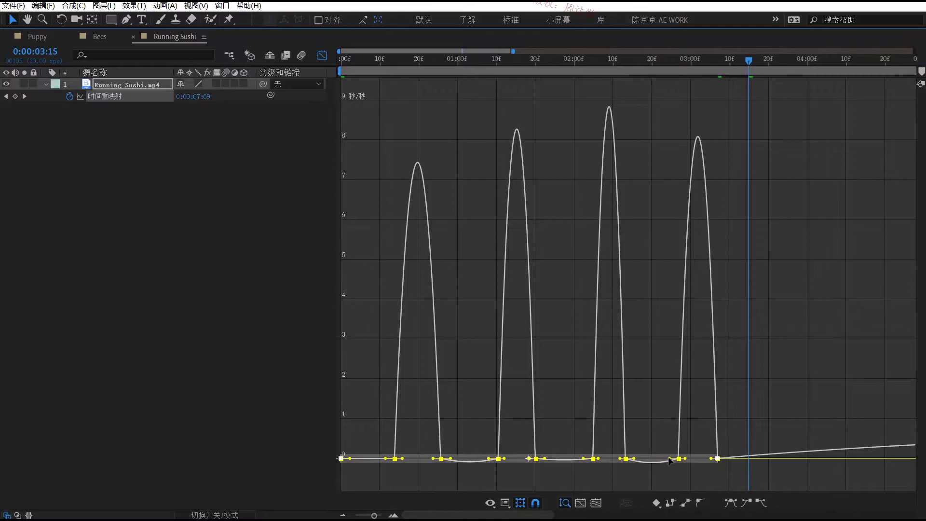
{"action": "left_click_drag", "start_coordinate": [670, 462], "coordinate": [654, 458]}
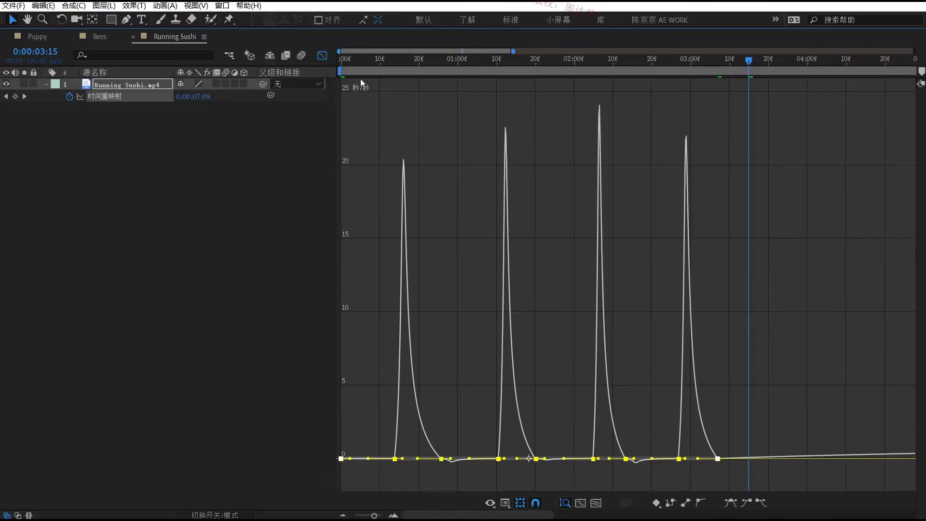
{"action": "key", "text": "shift+F3"}
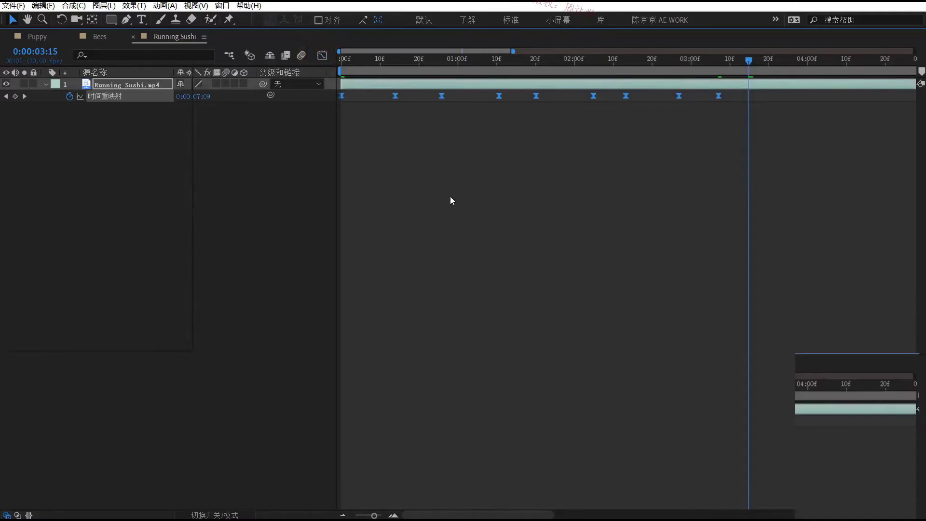
{"action": "key", "text": "grave"}
{"action": "left_click_drag", "start_coordinate": [386, 382], "coordinate": [341, 383]}
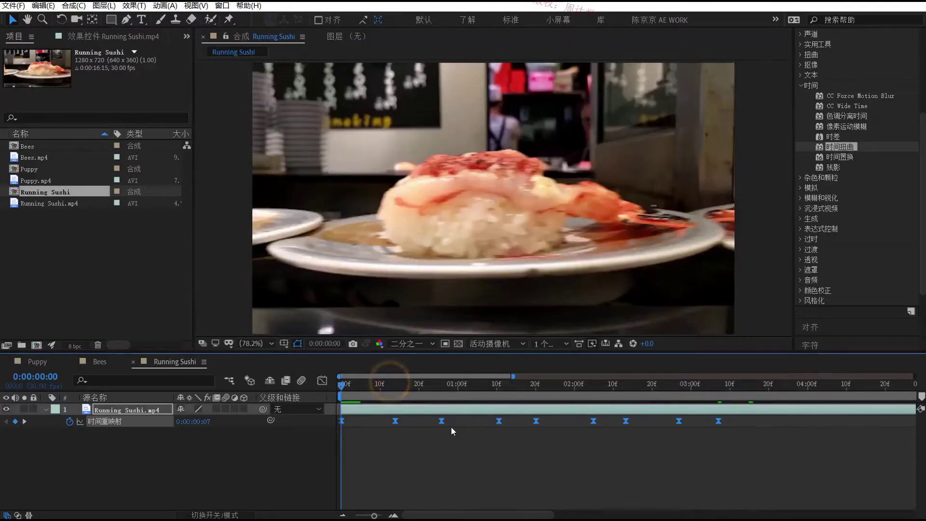
{"action": "key", "text": "space"}
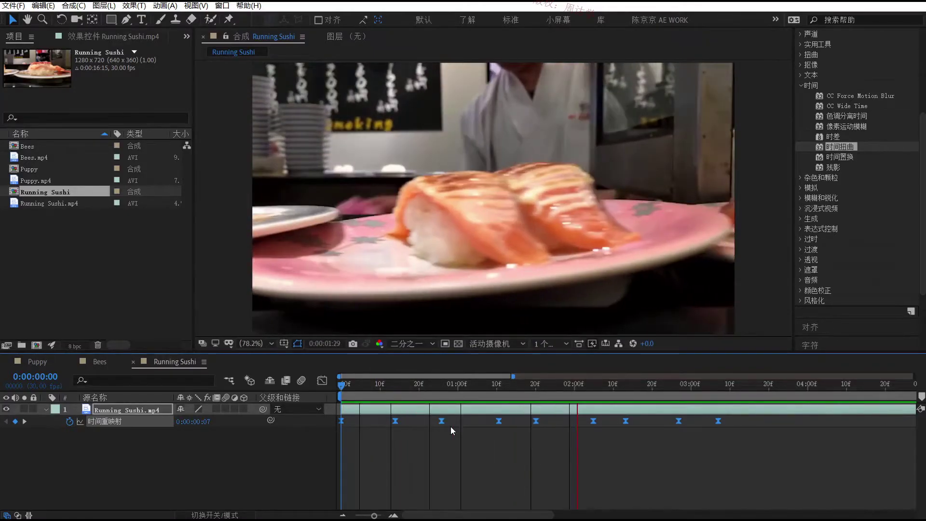
{"action": "key", "text": "space"}
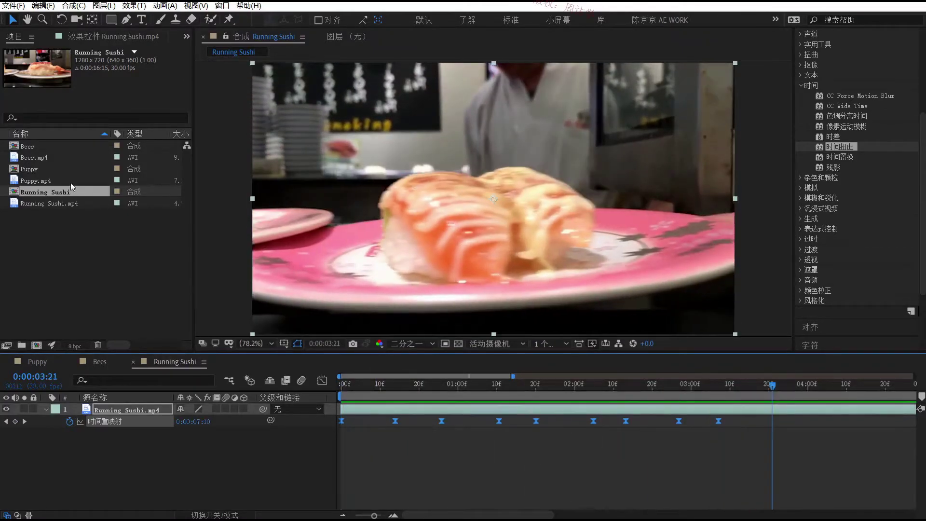
{"action": "left_click", "coordinate": [115, 410]}
{"action": "left_click", "coordinate": [811, 85]}
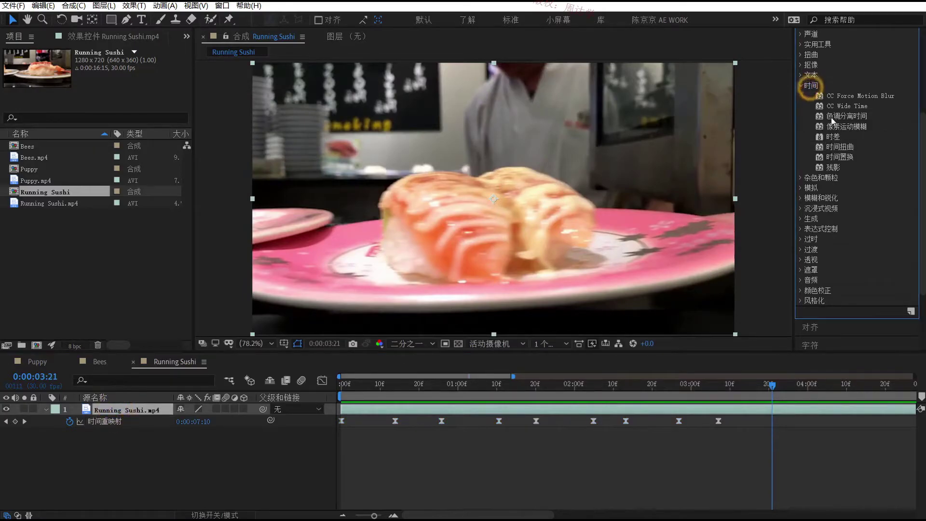
- Apply CC Force Motion Blur to the sushi layer, preview it, and switch it off
{"action": "left_click_drag", "start_coordinate": [843, 96], "coordinate": [134, 411]}
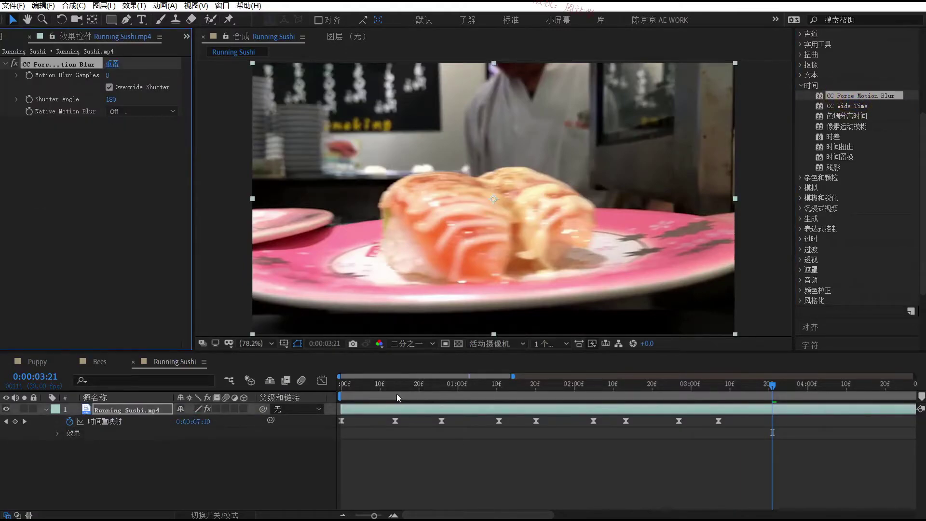
{"action": "left_click_drag", "start_coordinate": [384, 383], "coordinate": [342, 383]}
{"action": "key", "text": "space"}
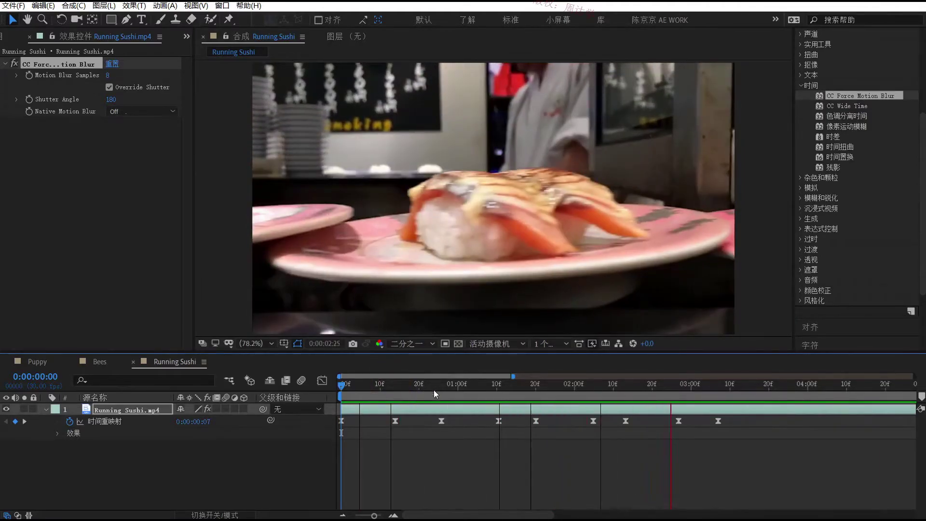
{"action": "key", "text": "space"}
{"action": "left_click", "coordinate": [15, 64]}
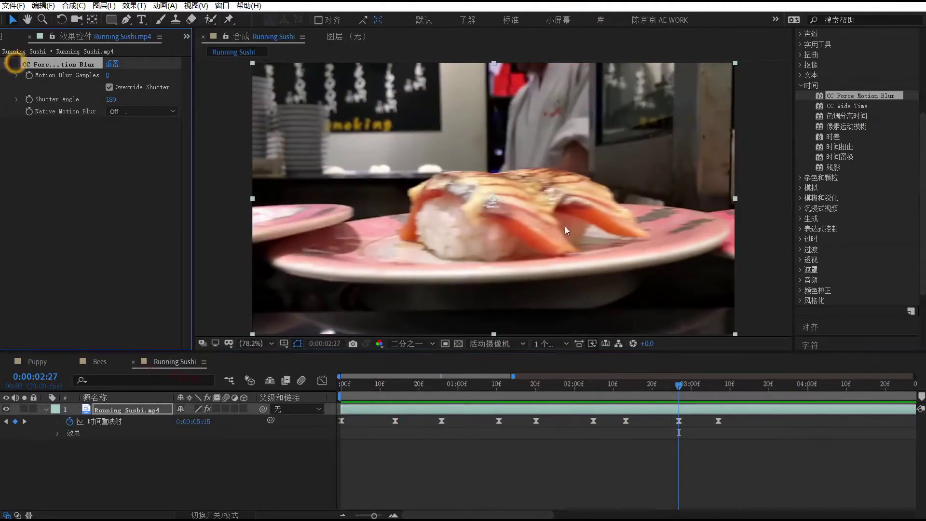
- Try Pixel Motion Blur on the sushi layer, switch it off, and add Stunt-Cut.mp4 to the composition
{"action": "left_click_drag", "start_coordinate": [838, 126], "coordinate": [140, 410]}
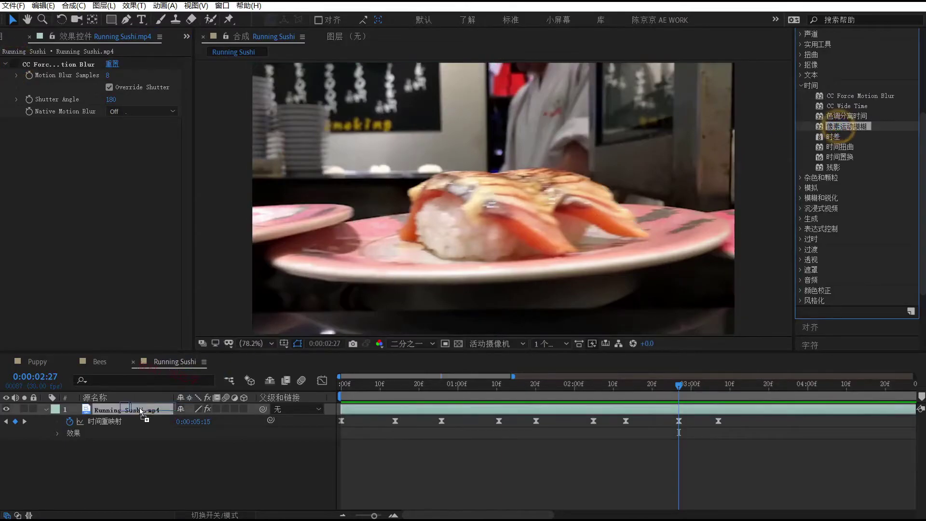
{"action": "left_click", "coordinate": [428, 382]}
{"action": "key", "text": "space"}
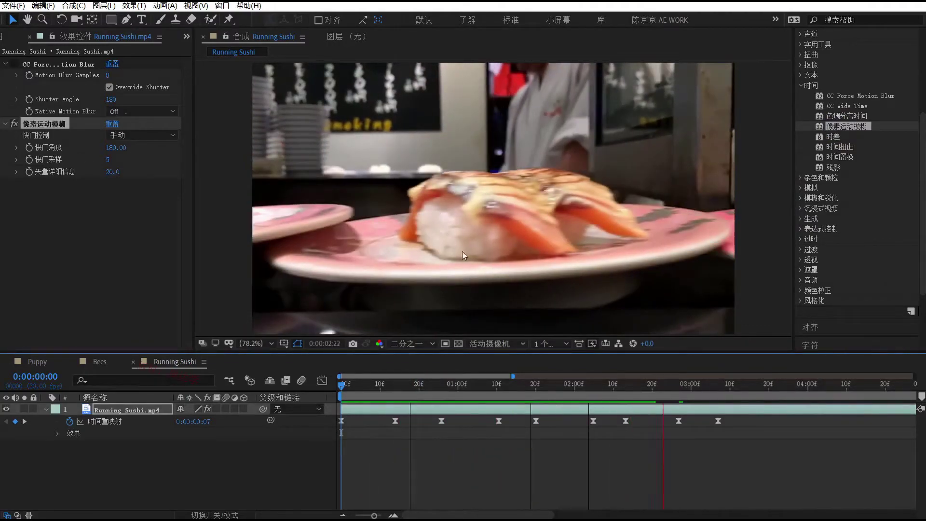
{"action": "key", "text": "space"}
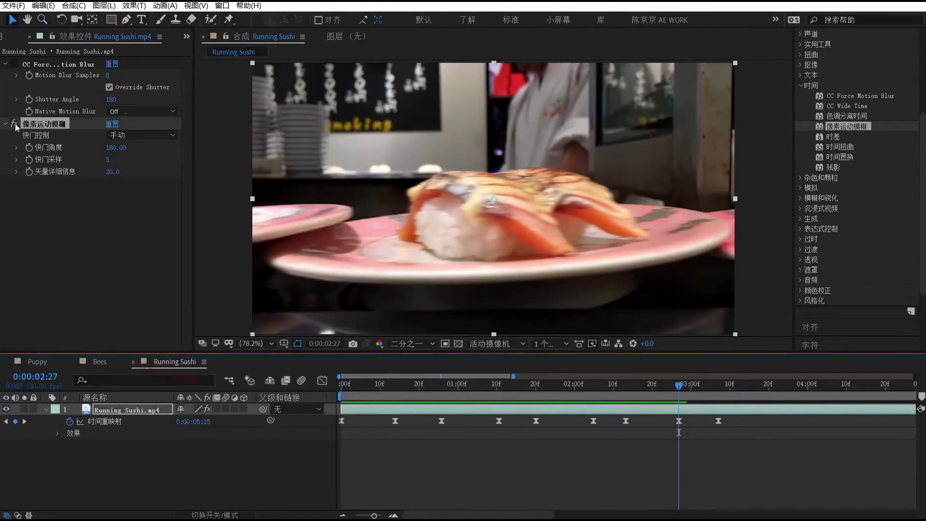
{"action": "left_click", "coordinate": [14, 124]}
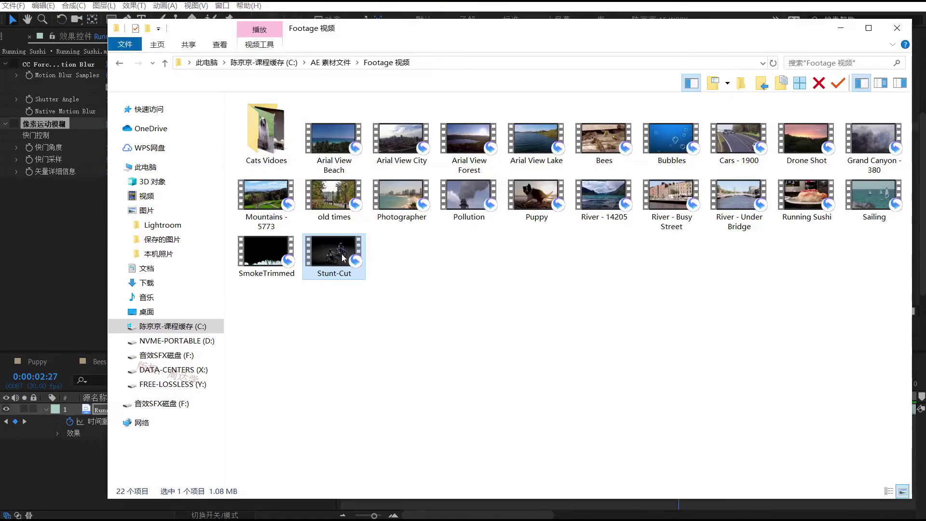
{"action": "mouse_move", "coordinate": [334, 251]}
{"action": "left_mouse_down"}
{"action": "mouse_move", "coordinate": [45, 287]}
{"action": "mouse_move", "coordinate": [114, 436]}
{"action": "left_mouse_up"}
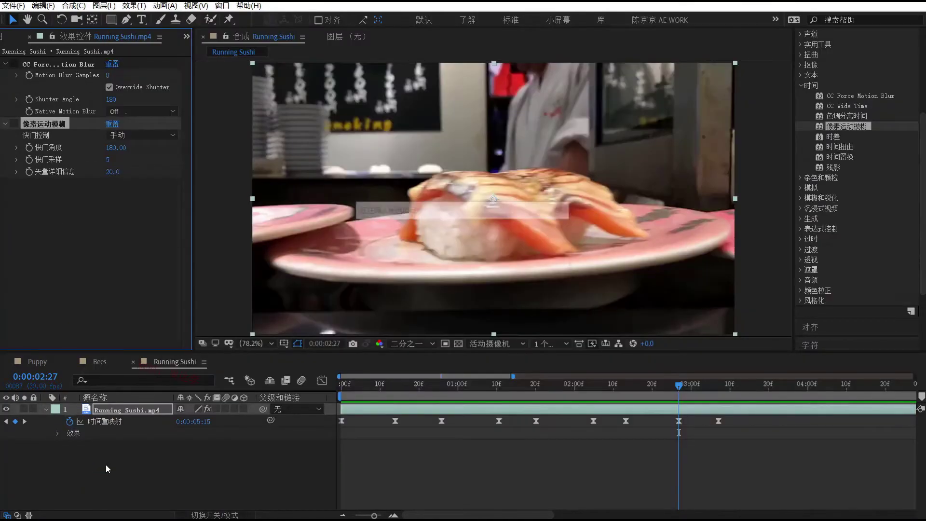
{"action": "left_click", "coordinate": [104, 423]}
- Delete the Running Sushi layer, set preview resolution to Auto, and scrub through the Stunt-Cut opening
{"action": "key", "text": "Delete"}
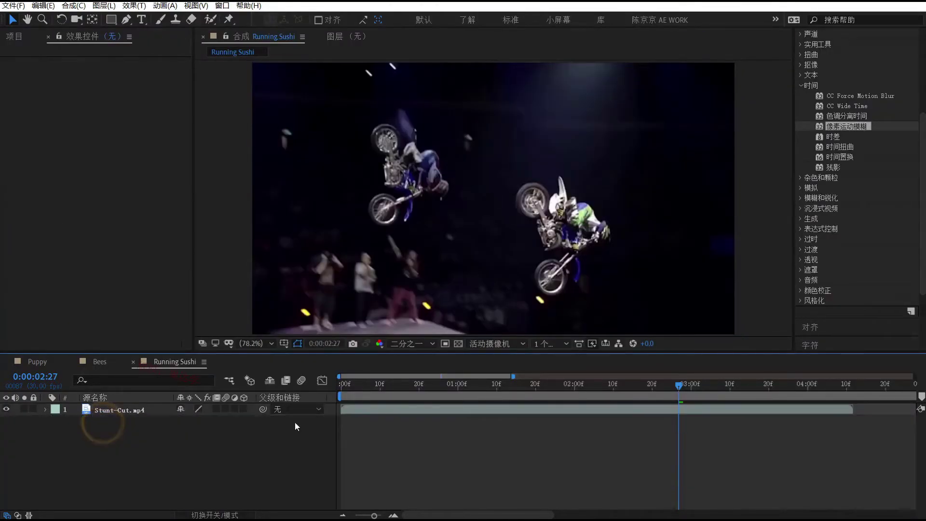
{"action": "left_click_drag", "start_coordinate": [350, 383], "coordinate": [340, 383]}
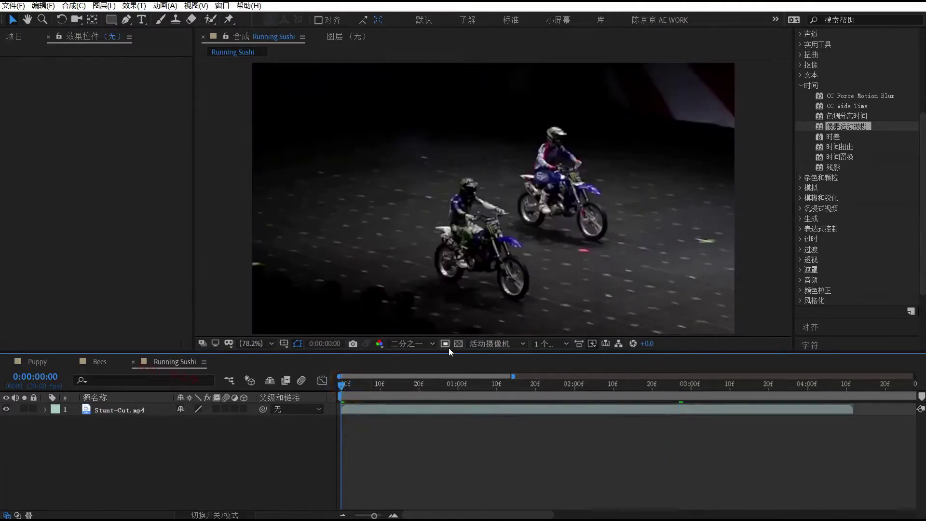
{"action": "left_click", "coordinate": [415, 344]}
{"action": "left_click", "coordinate": [409, 358]}
{"action": "left_click_drag", "start_coordinate": [352, 384], "coordinate": [448, 397]}
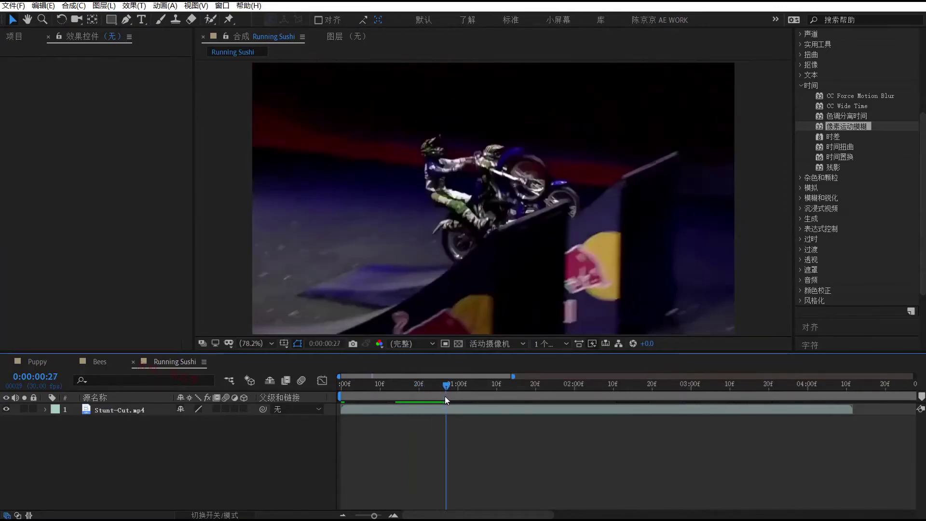
{"action": "left_click", "coordinate": [404, 412]}
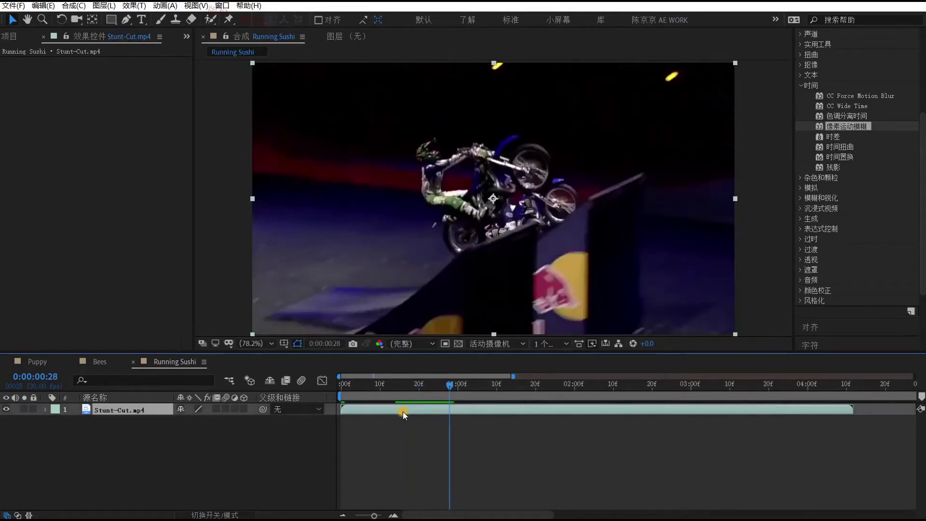
- Enable Time Remapping on Stunt-Cut.mp4 and add a Time Remap keyframe at 0:00:00:25
{"action": "right_click", "coordinate": [142, 413]}
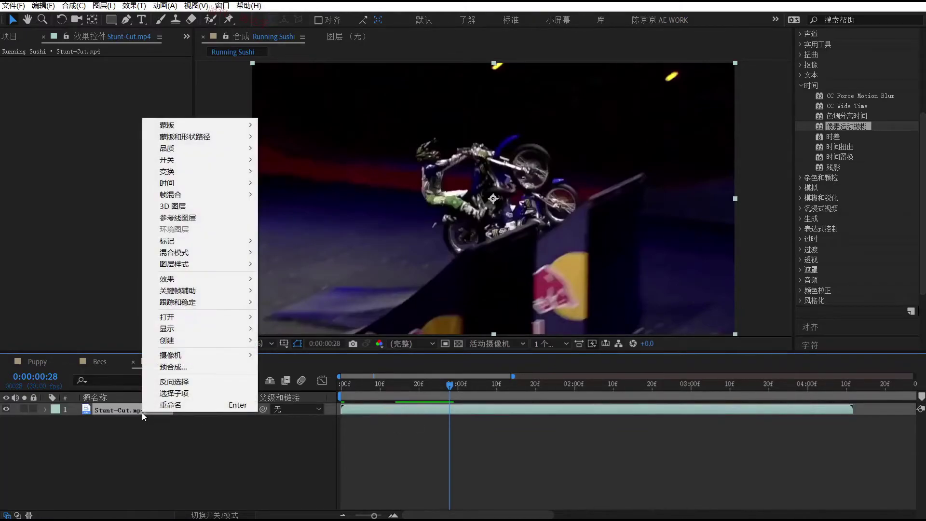
{"action": "left_click", "coordinate": [192, 180]}
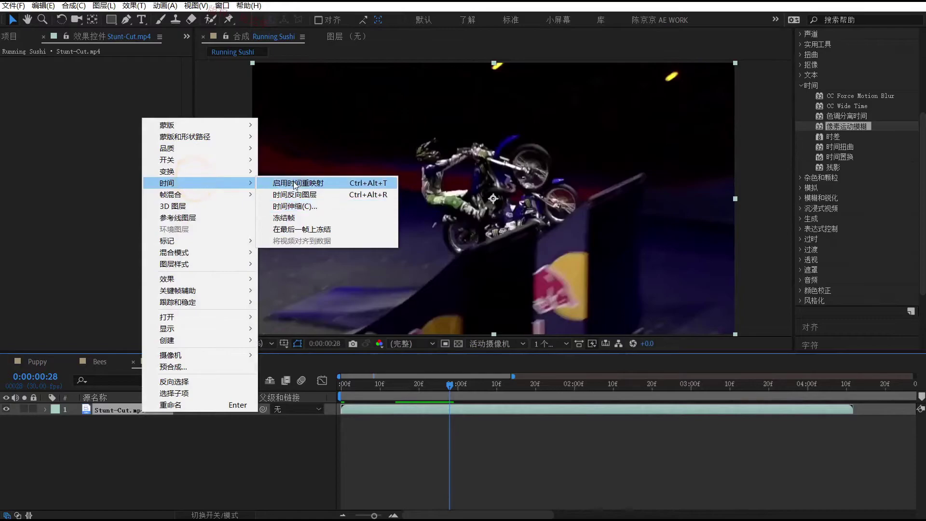
{"action": "left_click", "coordinate": [297, 183]}
{"action": "mouse_move", "coordinate": [366, 384]}
{"action": "left_mouse_down"}
{"action": "mouse_move", "coordinate": [343, 385]}
{"action": "mouse_move", "coordinate": [441, 395]}
{"action": "left_mouse_up"}
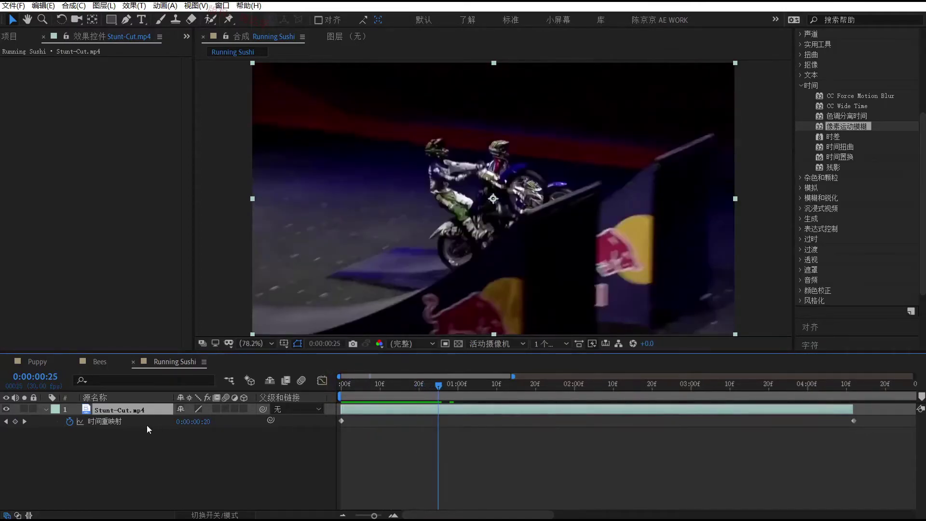
{"action": "left_click", "coordinate": [15, 421]}
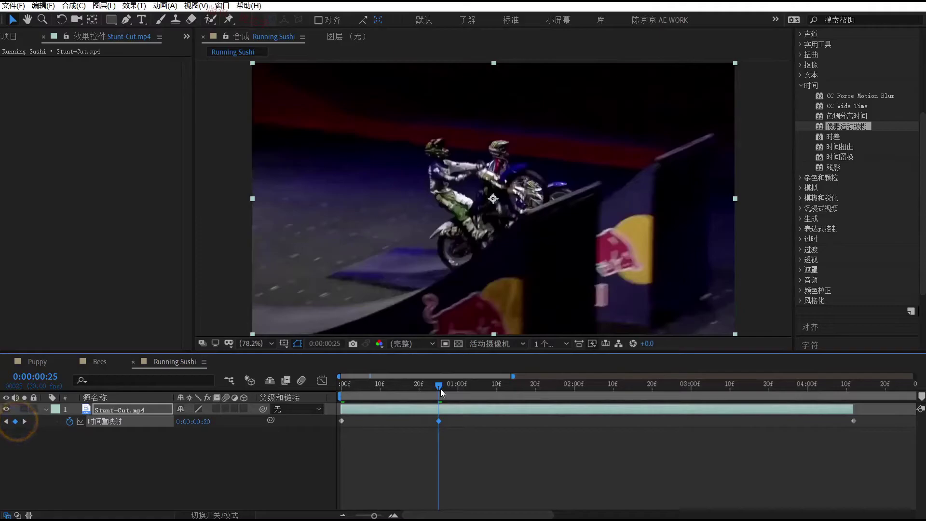
- Add a Time Remap keyframe at 0:00:01:22 and push the following keyframe later to slow that section
{"action": "mouse_move", "coordinate": [445, 387]}
{"action": "left_mouse_down"}
{"action": "mouse_move", "coordinate": [630, 386]}
{"action": "mouse_move", "coordinate": [444, 404]}
{"action": "mouse_move", "coordinate": [340, 392]}
{"action": "mouse_move", "coordinate": [553, 404]}
{"action": "mouse_move", "coordinate": [543, 401]}
{"action": "left_mouse_up"}
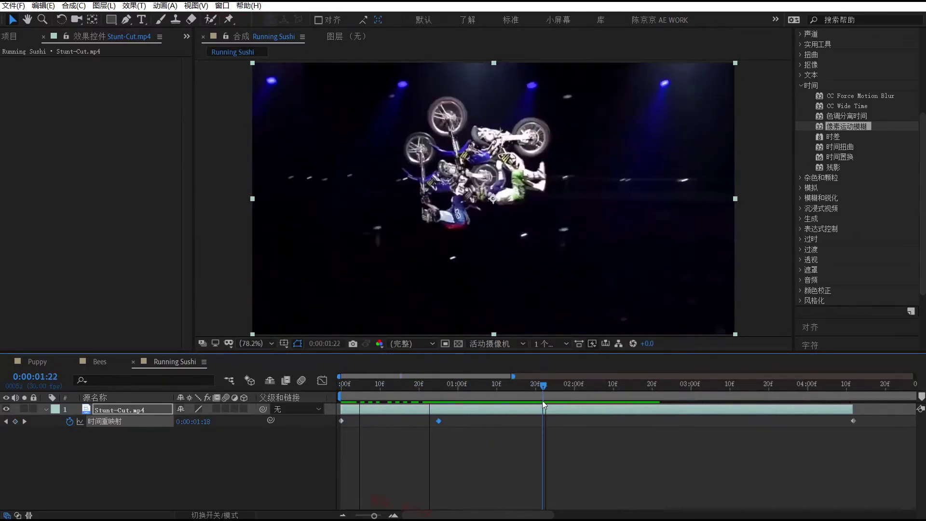
{"action": "left_click", "coordinate": [15, 421]}
{"action": "left_click_drag", "start_coordinate": [543, 384], "coordinate": [589, 388]}
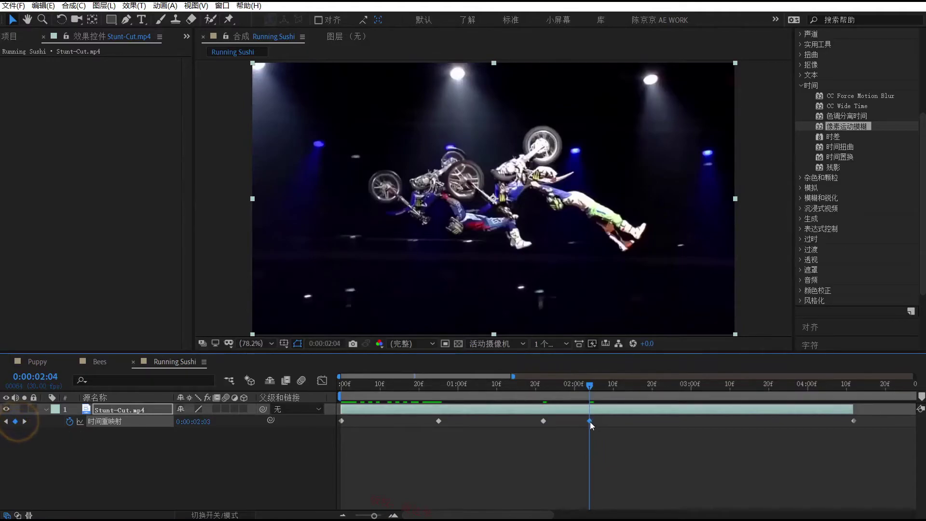
{"action": "left_click_drag", "start_coordinate": [590, 422], "coordinate": [695, 425]}
{"action": "left_click", "coordinate": [679, 389]}
- Preview the slowed section, shift the keyframes to span about 0:00:04:12, and preview again from 0:00:00:20
{"action": "left_click_drag", "start_coordinate": [679, 389], "coordinate": [433, 397]}
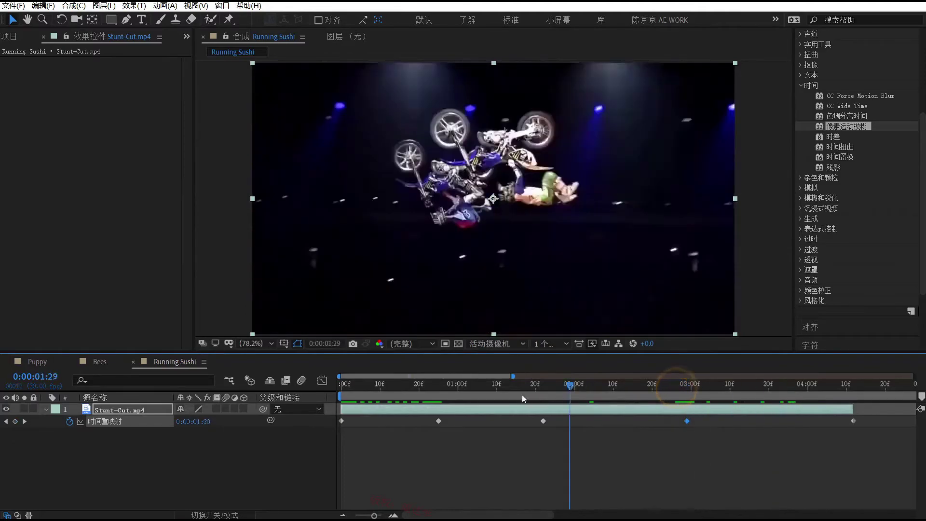
{"action": "key", "text": "space"}
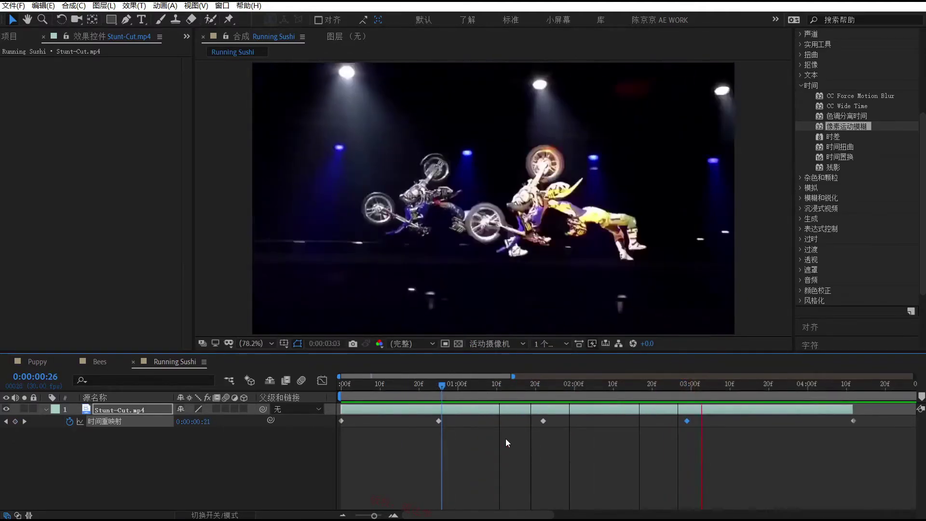
{"action": "key", "text": "space"}
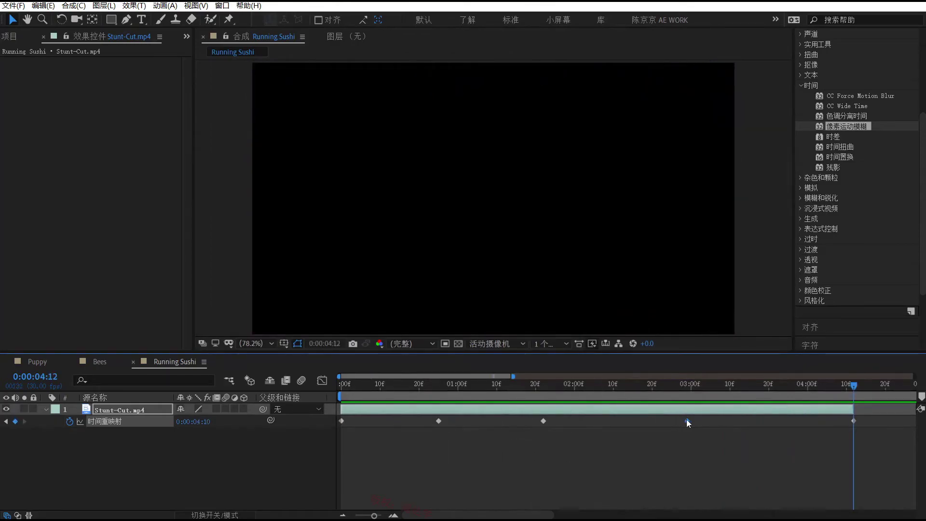
{"action": "left_click_drag", "start_coordinate": [687, 420], "coordinate": [787, 421]}
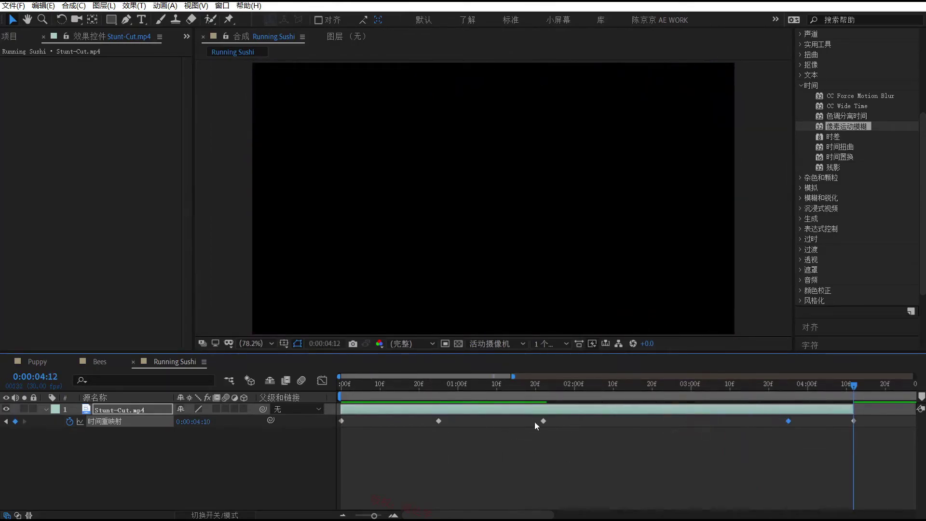
{"action": "mouse_move", "coordinate": [534, 422]}
{"action": "left_mouse_down"}
{"action": "mouse_move", "coordinate": [484, 420]}
{"action": "mouse_move", "coordinate": [470, 392]}
{"action": "left_mouse_up"}
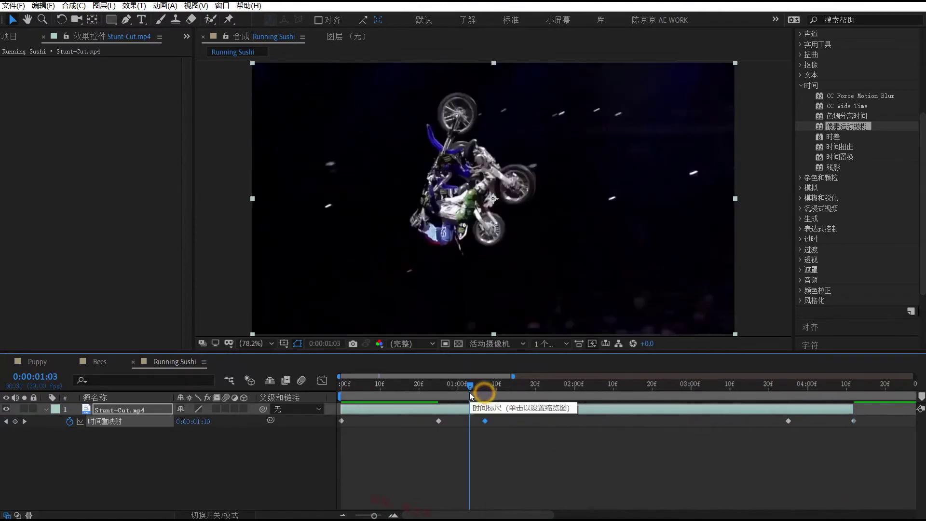
{"action": "key", "text": "space"}
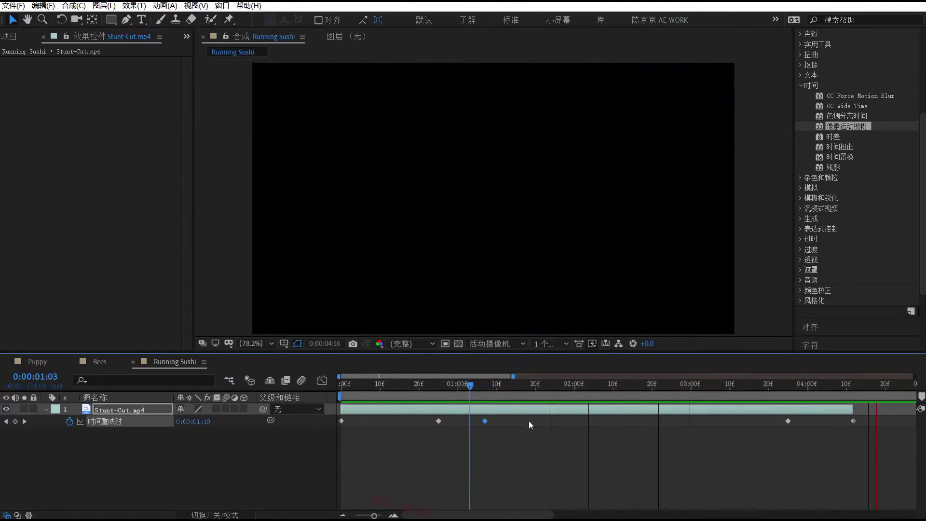
{"action": "key", "text": "space"}
{"action": "left_click", "coordinate": [418, 385]}
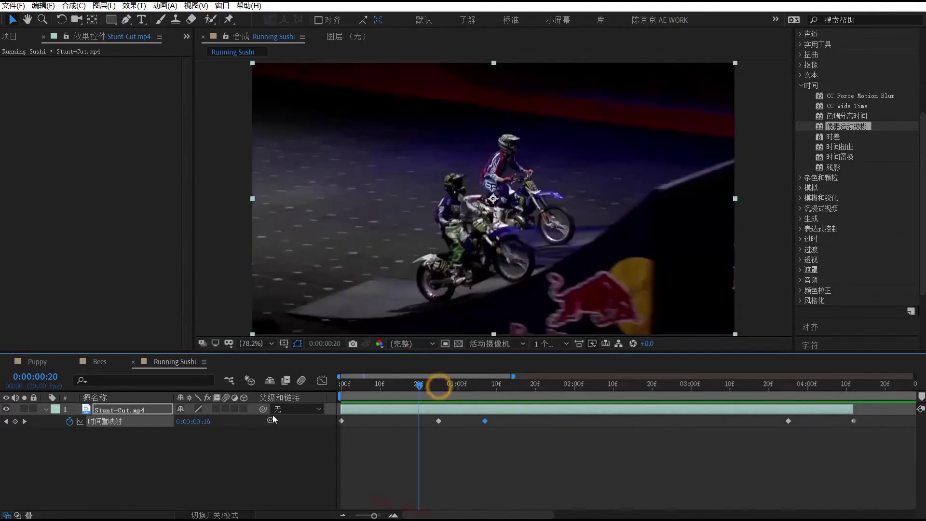
{"action": "left_click", "coordinate": [99, 409]}
- Turn off the Stunt-Cut Time Remap stopwatch to delete its keyframes, then move to 0:00:01:21
{"action": "left_click", "coordinate": [69, 421]}
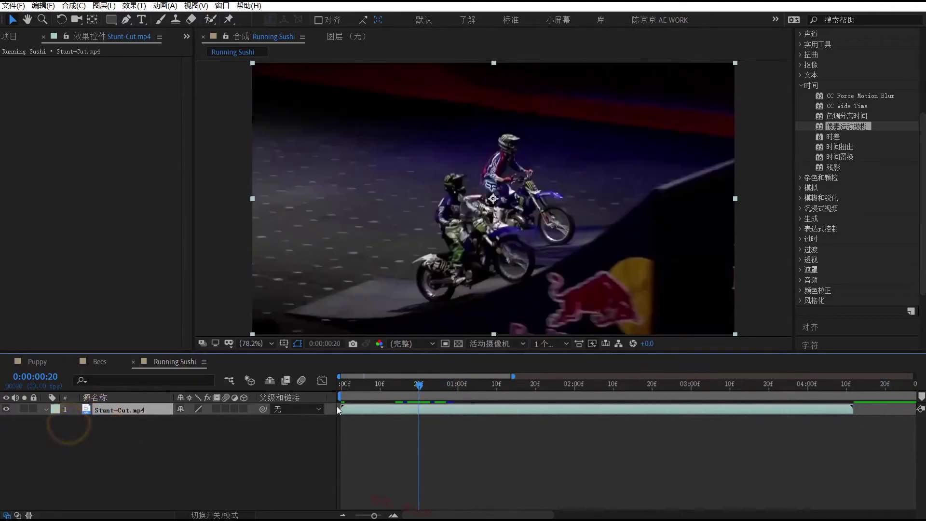
{"action": "mouse_move", "coordinate": [381, 389]}
{"action": "left_mouse_down"}
{"action": "mouse_move", "coordinate": [316, 390]}
{"action": "mouse_move", "coordinate": [533, 403]}
{"action": "left_mouse_up"}
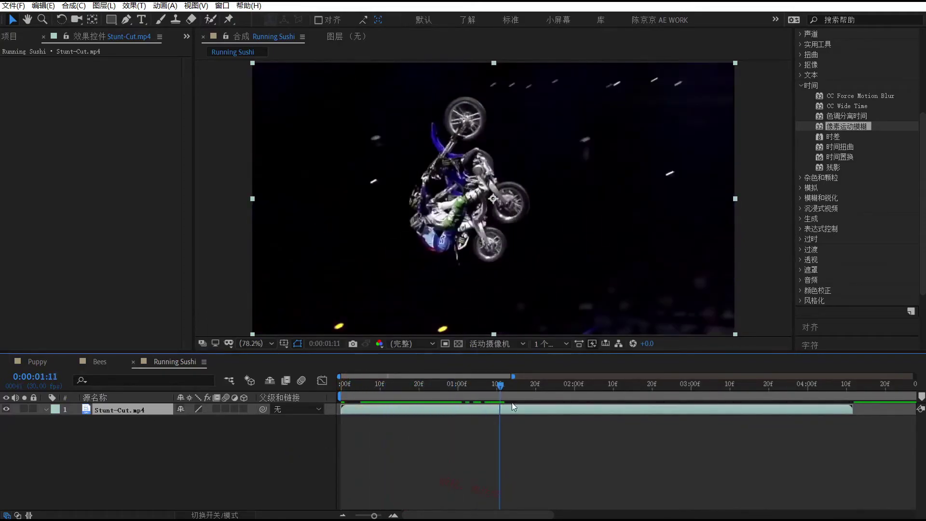
{"action": "left_click_drag", "start_coordinate": [534, 403], "coordinate": [540, 403]}
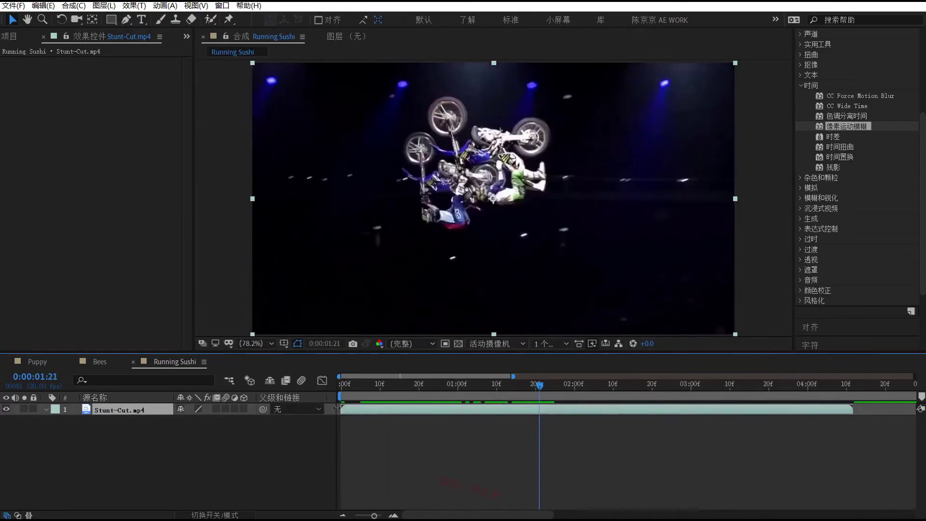
- Duplicate the Stunt-Cut layer and trim the top copy to start at 0:00:03:13
{"action": "key", "text": "ctrl+d"}
{"action": "key", "text": "ctrl+d"}
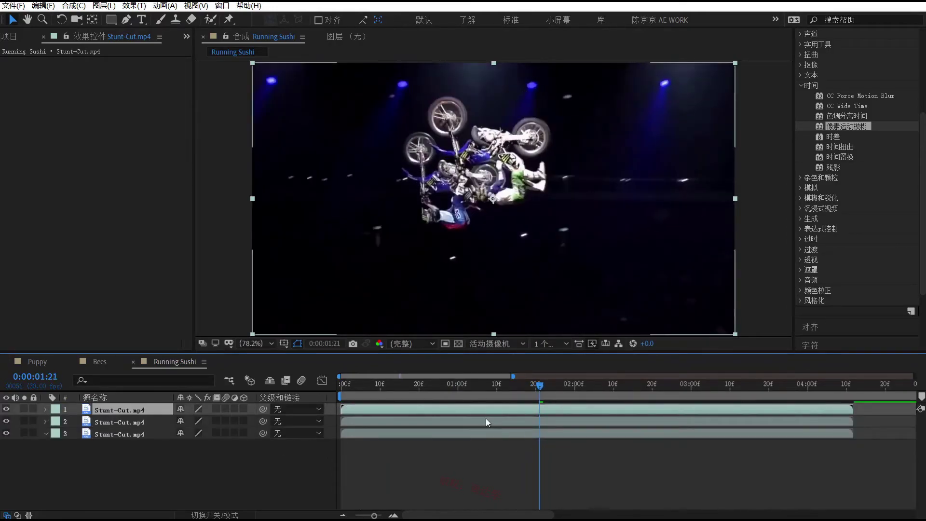
{"action": "left_click_drag", "start_coordinate": [373, 409], "coordinate": [696, 412]}
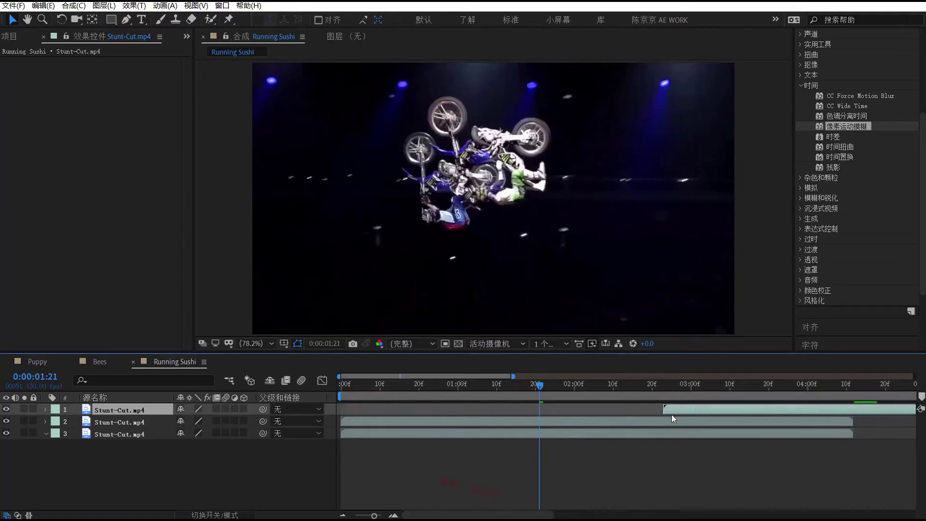
{"action": "key", "text": "ctrl+z"}
{"action": "left_click_drag", "start_coordinate": [344, 409], "coordinate": [672, 386]}
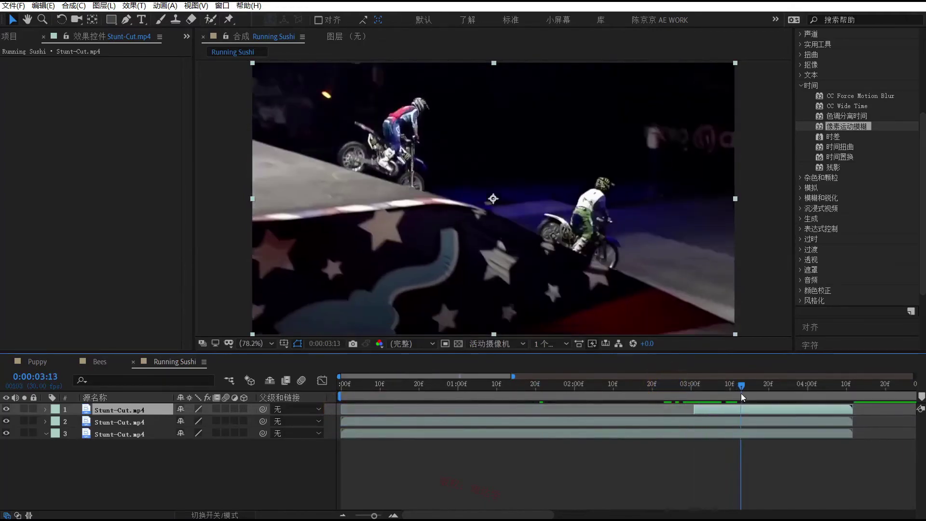
{"action": "mouse_move", "coordinate": [673, 386]}
{"action": "left_mouse_down"}
{"action": "mouse_move", "coordinate": [742, 394]}
{"action": "mouse_move", "coordinate": [742, 409]}
{"action": "left_mouse_up"}
- Trim the second Stunt-Cut layer to span 0:00:01:23 to 0:00:03:13
{"action": "left_click", "coordinate": [555, 416]}
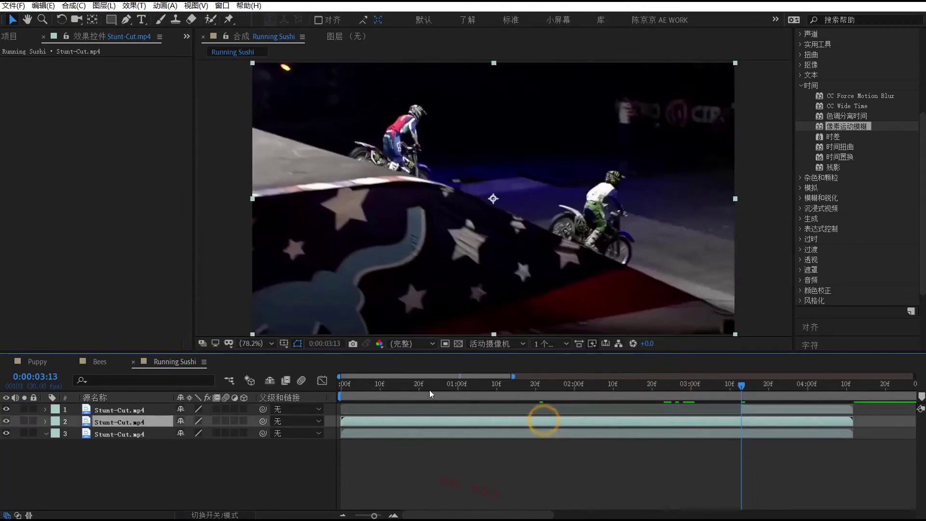
{"action": "mouse_move", "coordinate": [423, 386]}
{"action": "left_mouse_down"}
{"action": "mouse_move", "coordinate": [554, 396]}
{"action": "mouse_move", "coordinate": [545, 396]}
{"action": "left_mouse_up"}
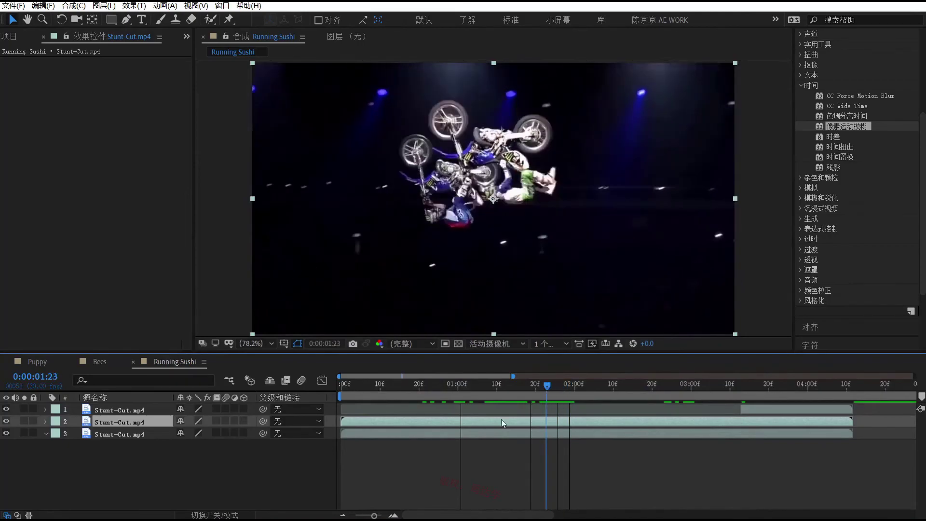
{"action": "left_click_drag", "start_coordinate": [342, 421], "coordinate": [547, 421]}
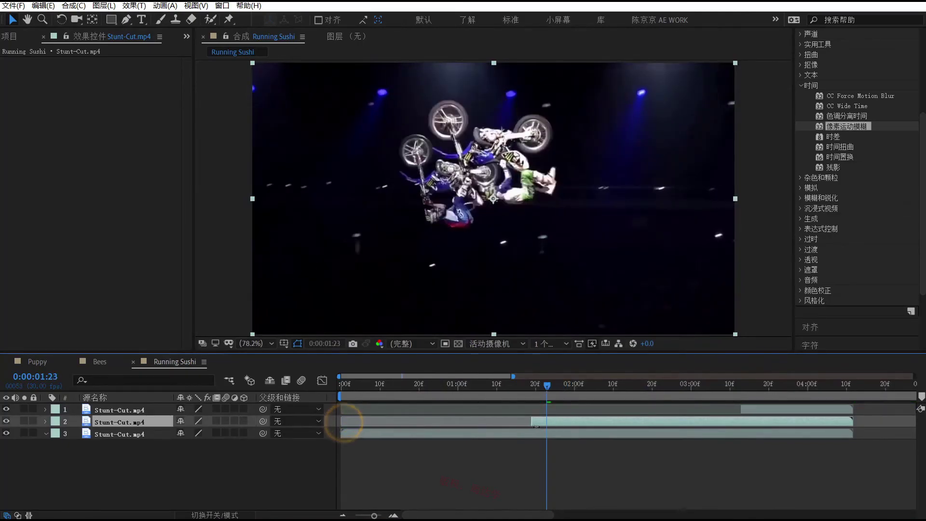
{"action": "left_click_drag", "start_coordinate": [852, 421], "coordinate": [741, 421]}
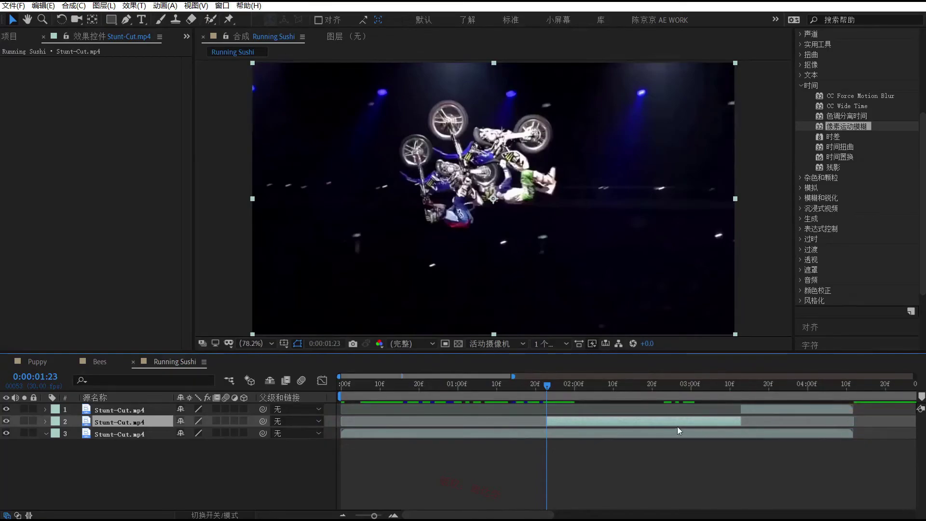
- Trim the bottom Stunt-Cut layer to end at 0:00:01:23 and review the middle jump section
{"action": "left_click", "coordinate": [584, 433]}
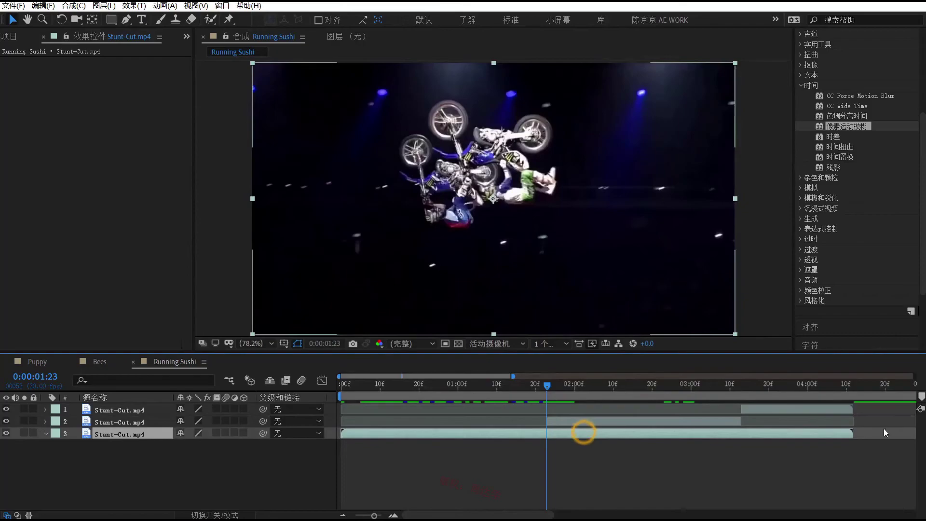
{"action": "left_click_drag", "start_coordinate": [853, 433], "coordinate": [547, 436]}
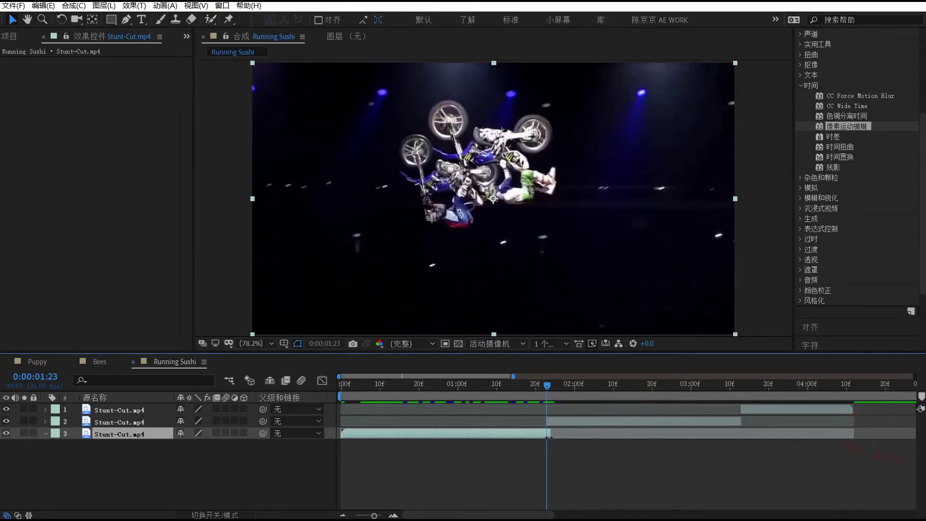
{"action": "left_click_drag", "start_coordinate": [533, 385], "coordinate": [625, 384]}
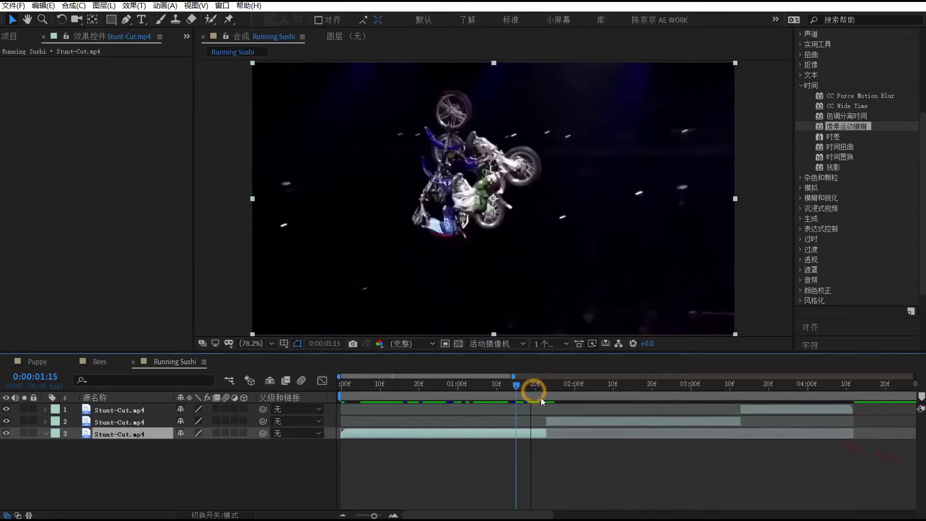
{"action": "left_click", "coordinate": [570, 420]}
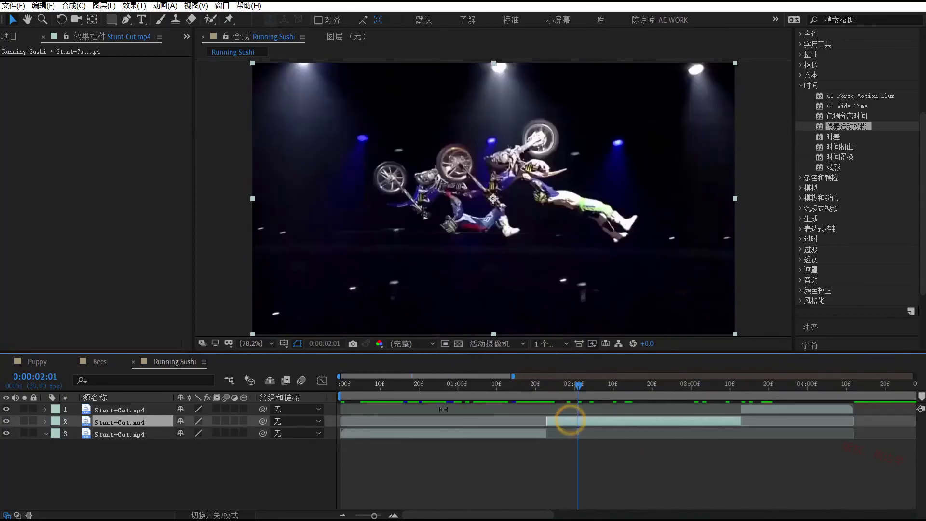
- Apply a 50% time stretch to the middle Stunt-Cut layer
{"action": "right_click", "coordinate": [566, 425]}
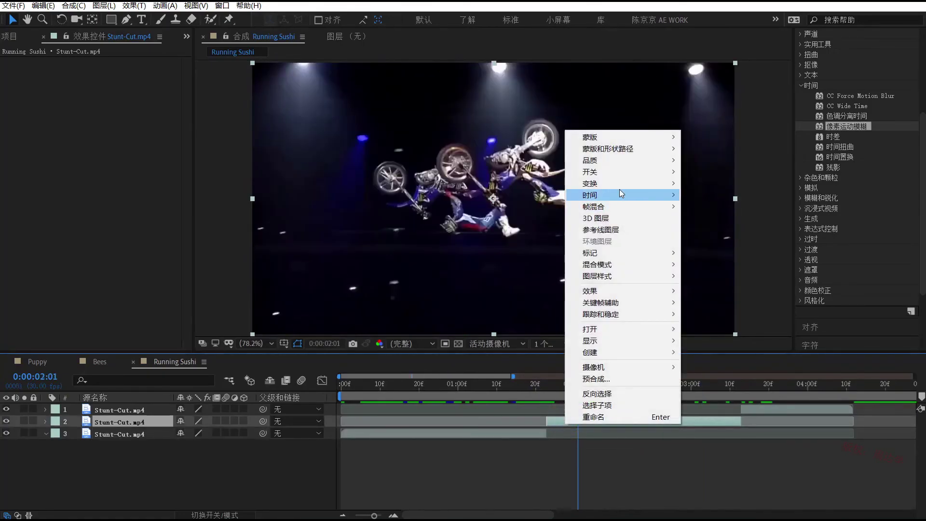
{"action": "mouse_move", "coordinate": [620, 193]}
{"action": "left_click", "coordinate": [714, 219]}
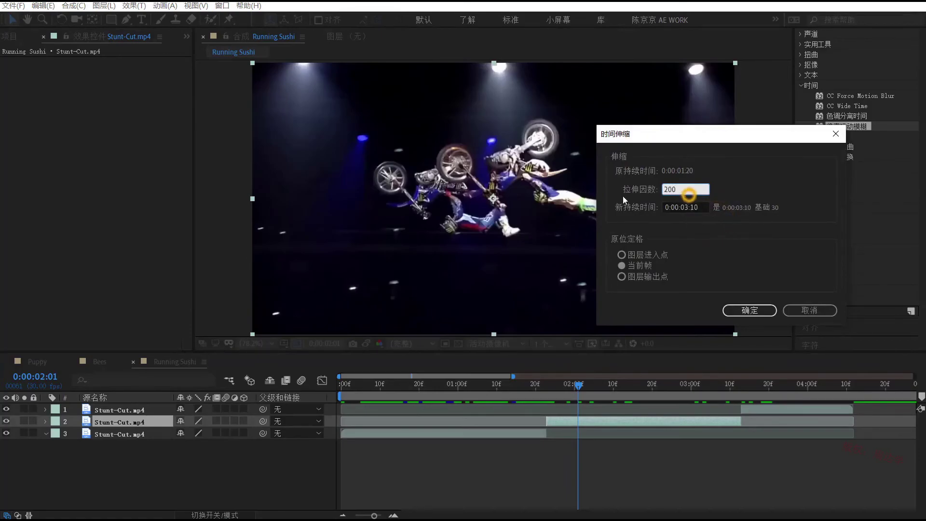
{"action": "left_click_drag", "start_coordinate": [697, 189], "coordinate": [599, 182]}
{"action": "type", "text": "50"}
{"action": "double_click", "coordinate": [687, 189]}
{"action": "type", "text": "25"}
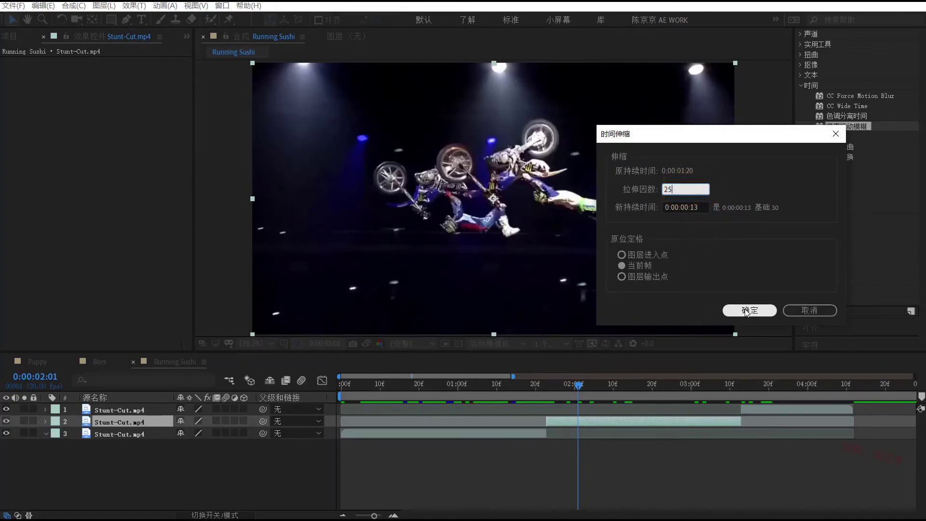
{"action": "left_click_drag", "start_coordinate": [678, 189], "coordinate": [637, 189]}
{"action": "type", "text": "50"}
{"action": "left_click", "coordinate": [743, 309]}
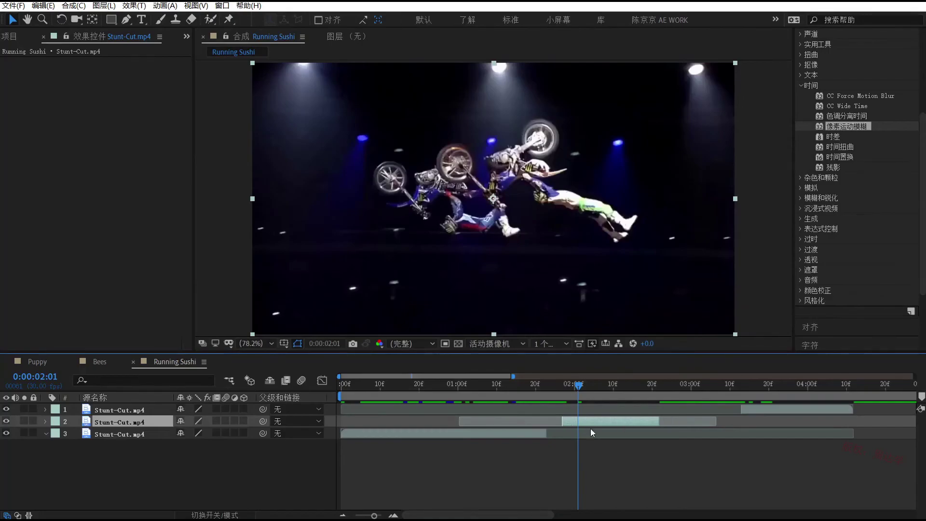
- Re-stretch the middle layer to 200%, lengthening it to 0:00:03:10 for slow motion
{"action": "right_click", "coordinate": [590, 423]}
{"action": "left_click", "coordinate": [533, 414]}
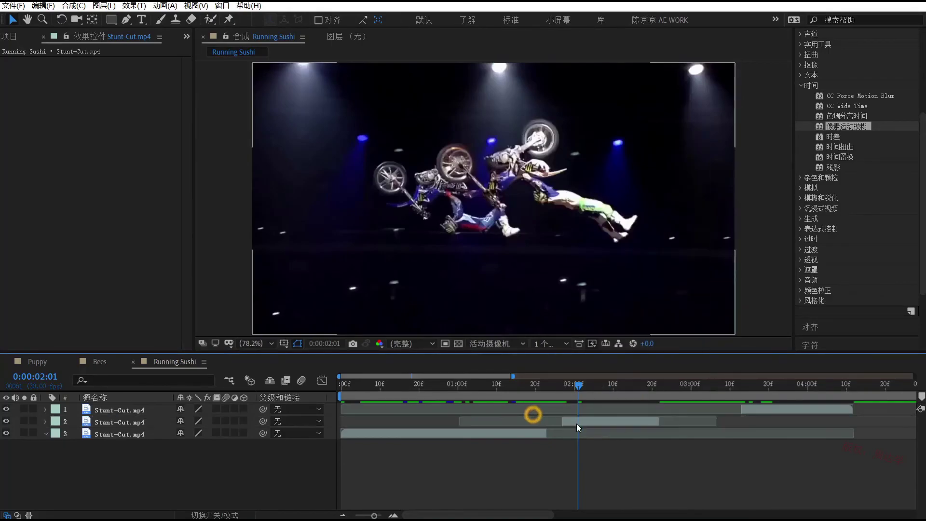
{"action": "right_click", "coordinate": [580, 421]}
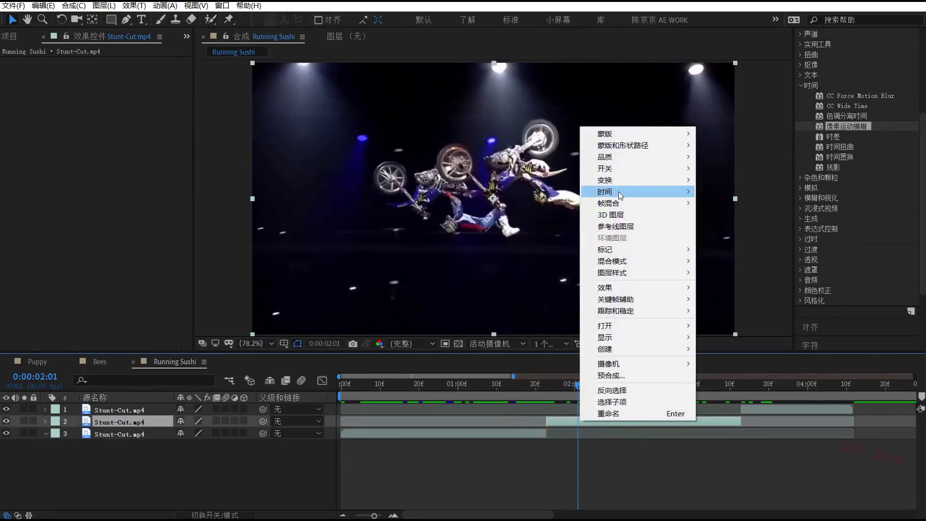
{"action": "mouse_move", "coordinate": [622, 192]}
{"action": "left_click", "coordinate": [725, 215]}
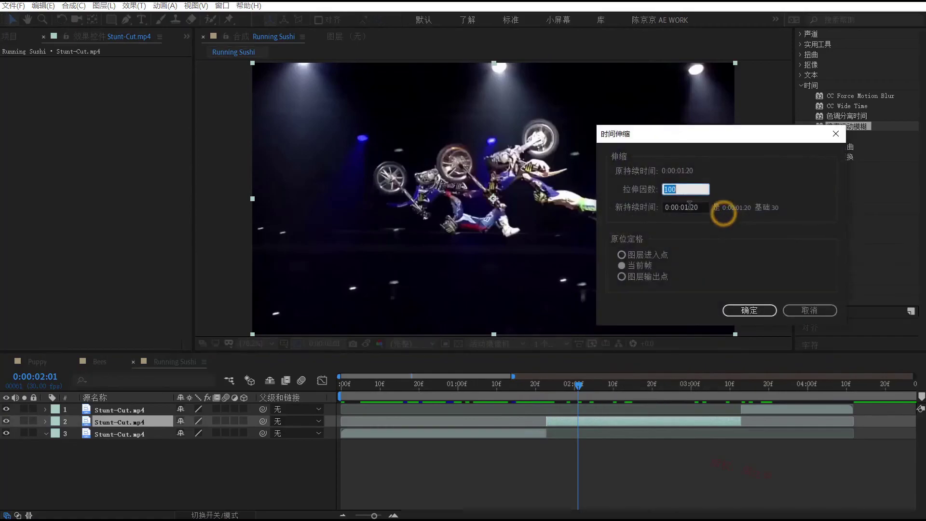
{"action": "type", "text": "200"}
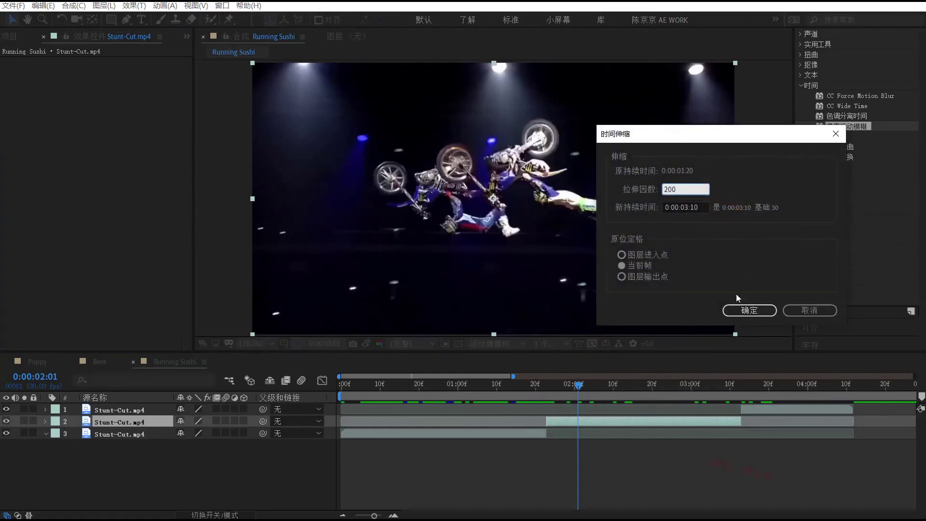
{"action": "left_click", "coordinate": [739, 310]}
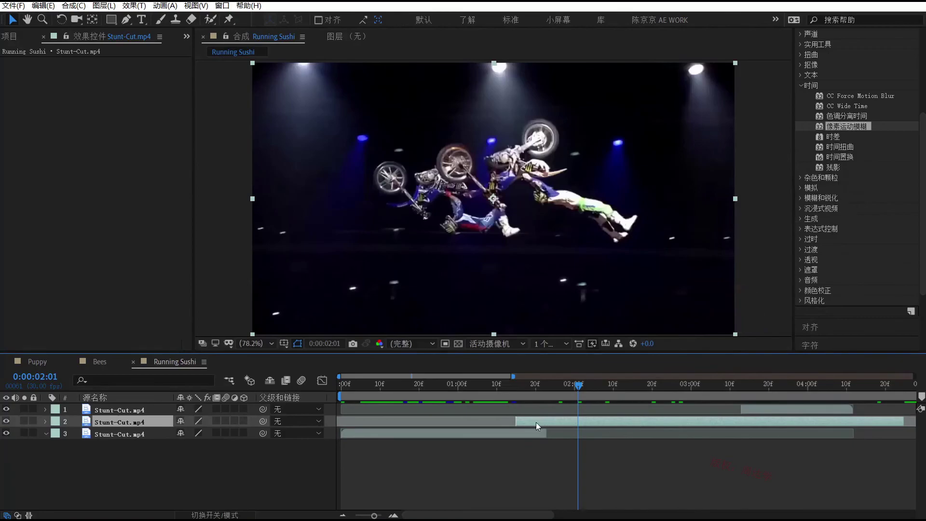
- Start the slowed middle layer at 1:23 and move the landing layer to follow it
{"action": "left_click_drag", "start_coordinate": [536, 422], "coordinate": [566, 421]}
{"action": "left_click", "coordinate": [756, 410]}
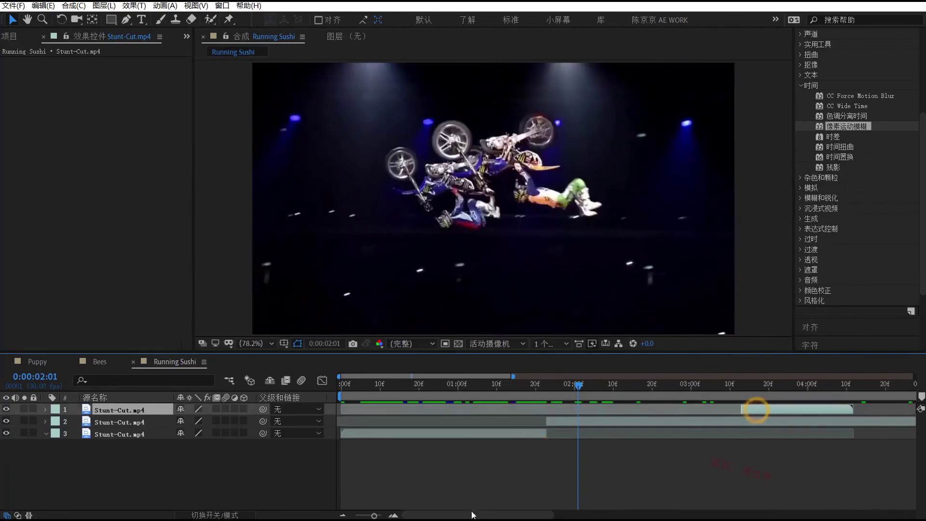
{"action": "left_click_drag", "start_coordinate": [472, 516], "coordinate": [505, 515]}
{"action": "left_click_drag", "start_coordinate": [637, 409], "coordinate": [843, 407]}
{"action": "left_click_drag", "start_coordinate": [396, 388], "coordinate": [366, 390]}
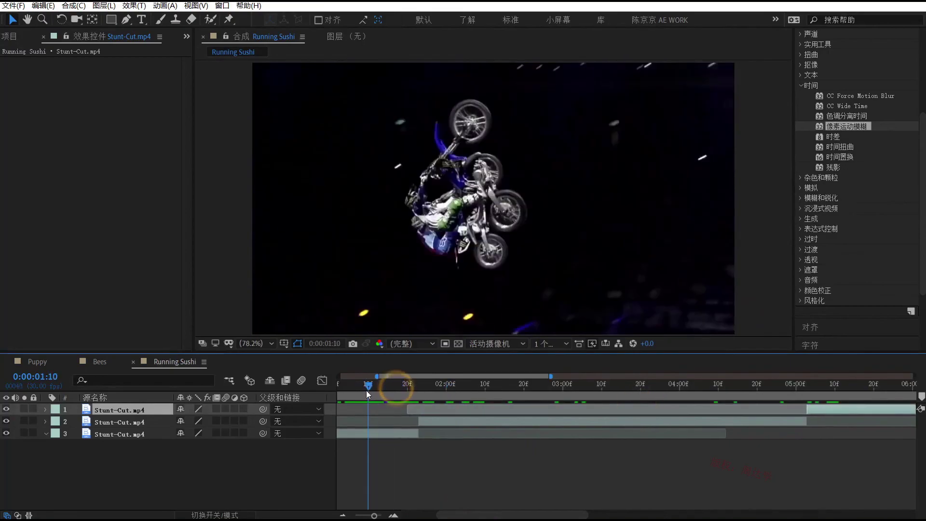
- Preview the edited sequence, stop it, and deselect all layers
{"action": "key", "text": "space"}
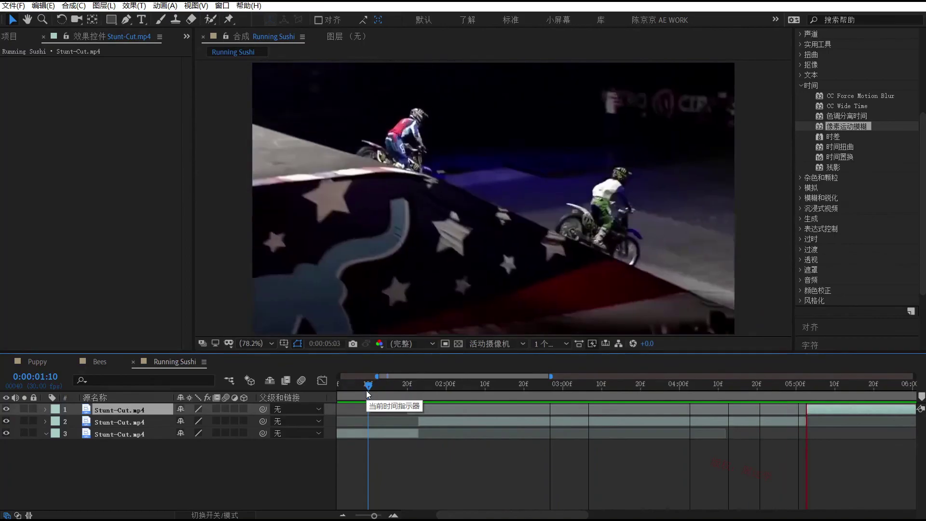
{"action": "key", "text": "space"}
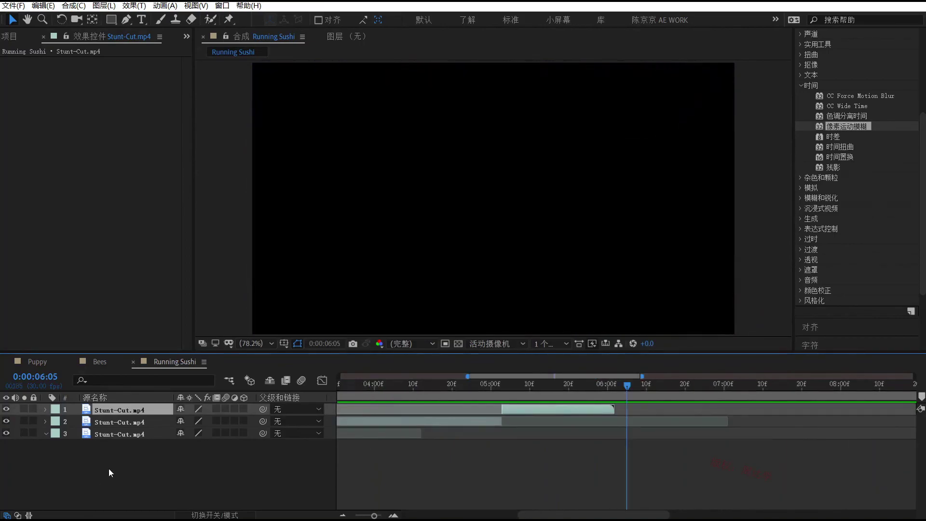
{"action": "left_click", "coordinate": [109, 468]}
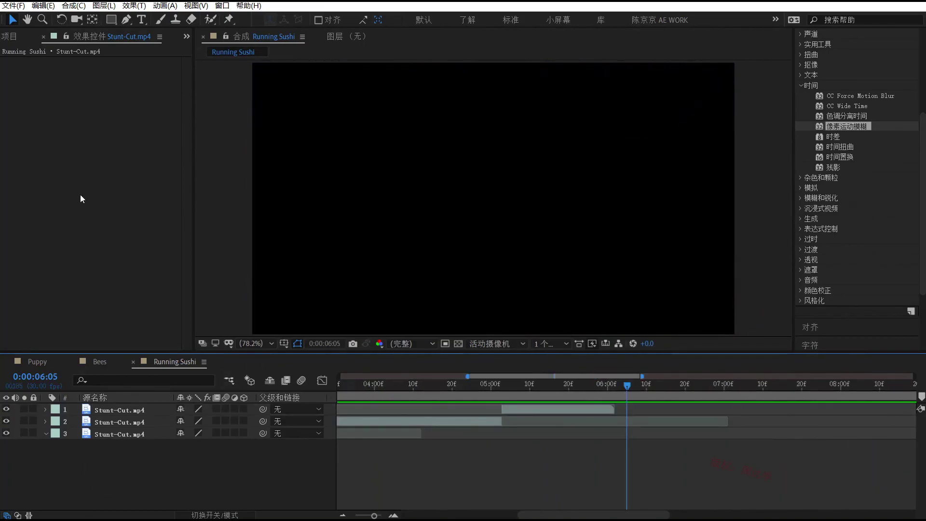